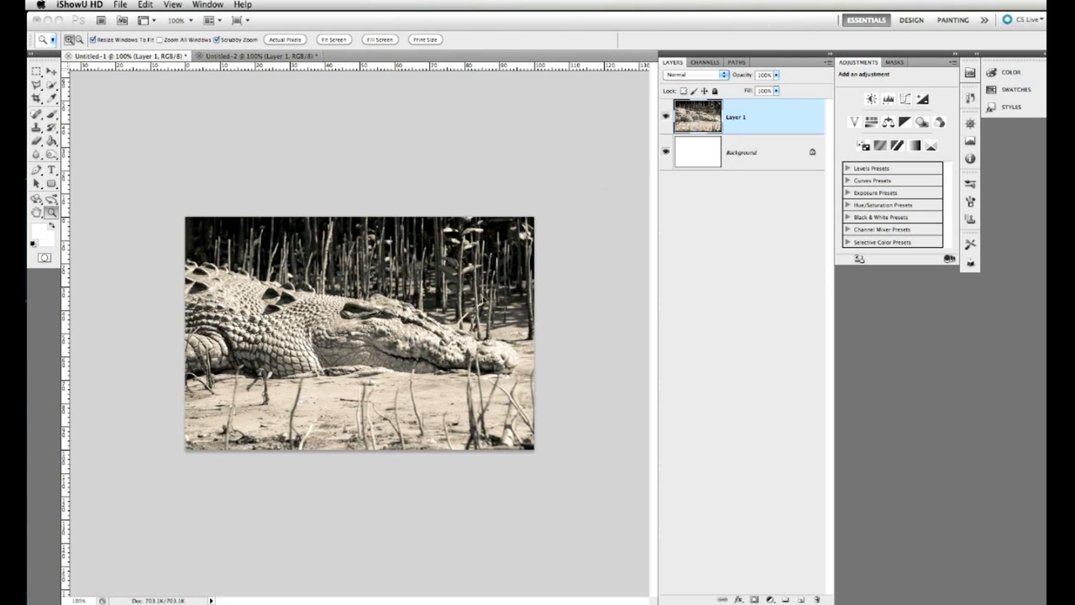
Add a Black & White adjustment layer with default settings above the crocodile photo layer
click(341, 161)
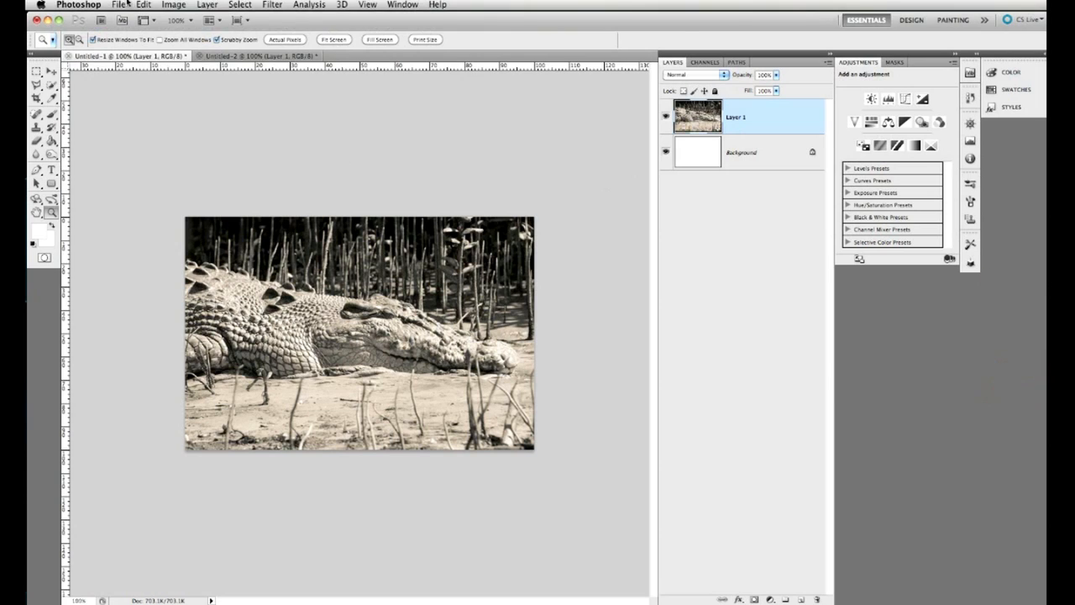
click(208, 4)
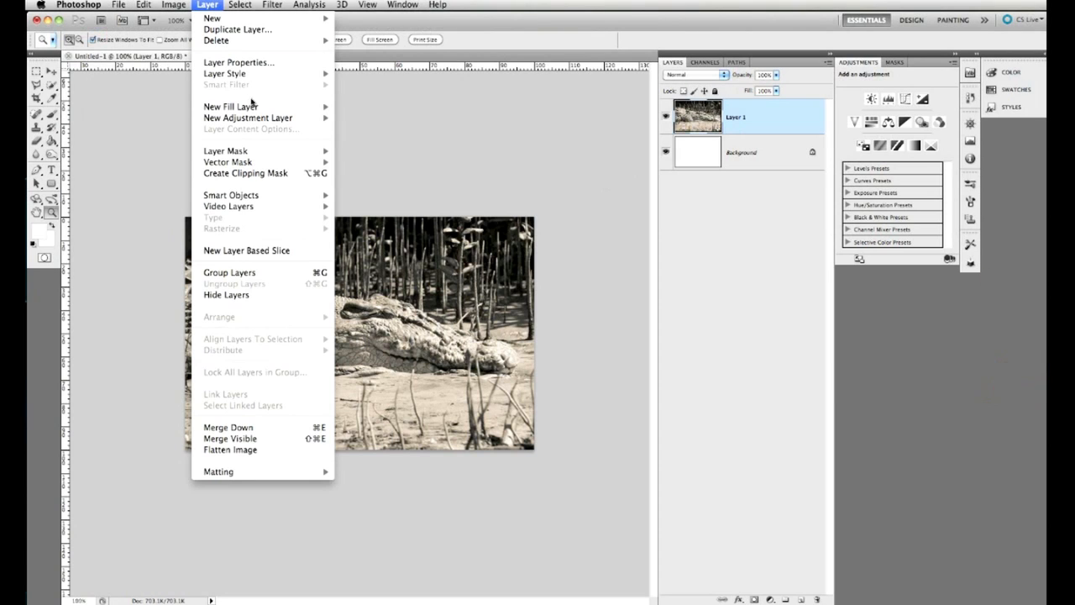
mouse_move(253, 118)
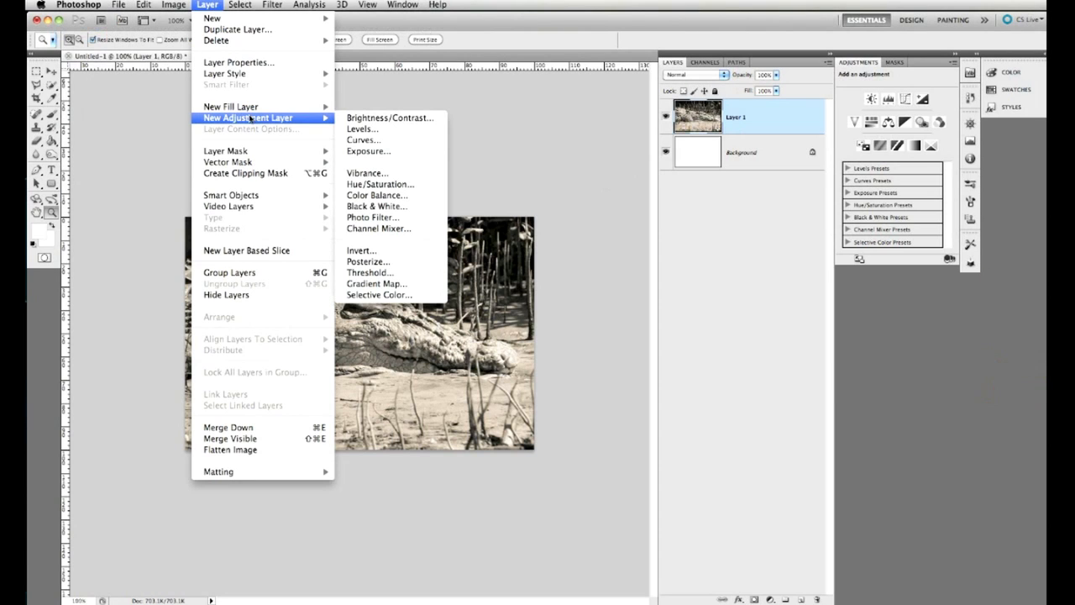
click(377, 205)
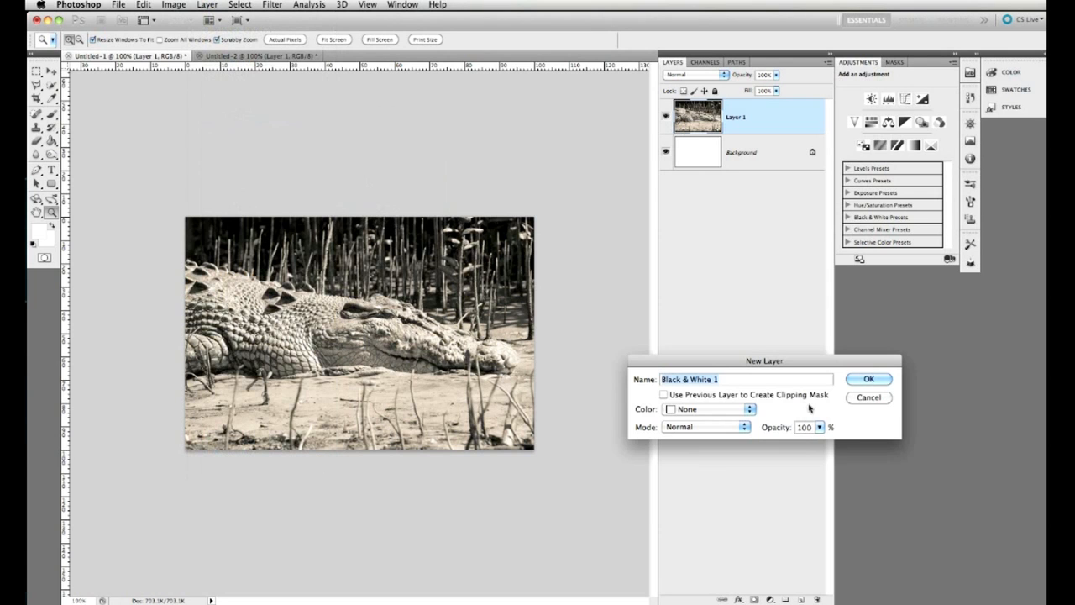
click(865, 379)
click(666, 122)
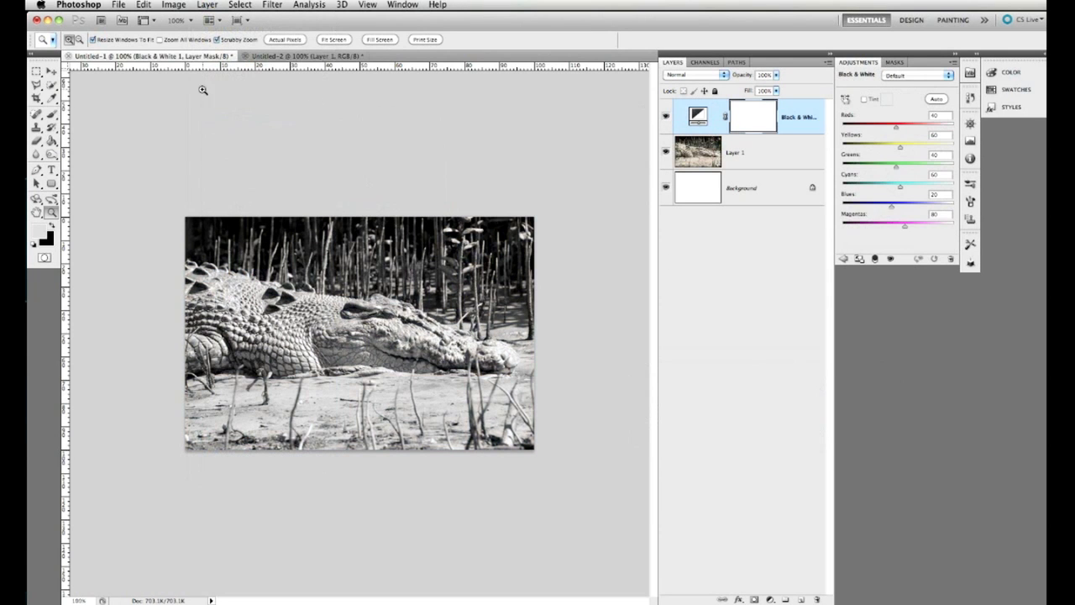
Add a Hue/Saturation adjustment layer on top and set its saturation to -100
click(208, 4)
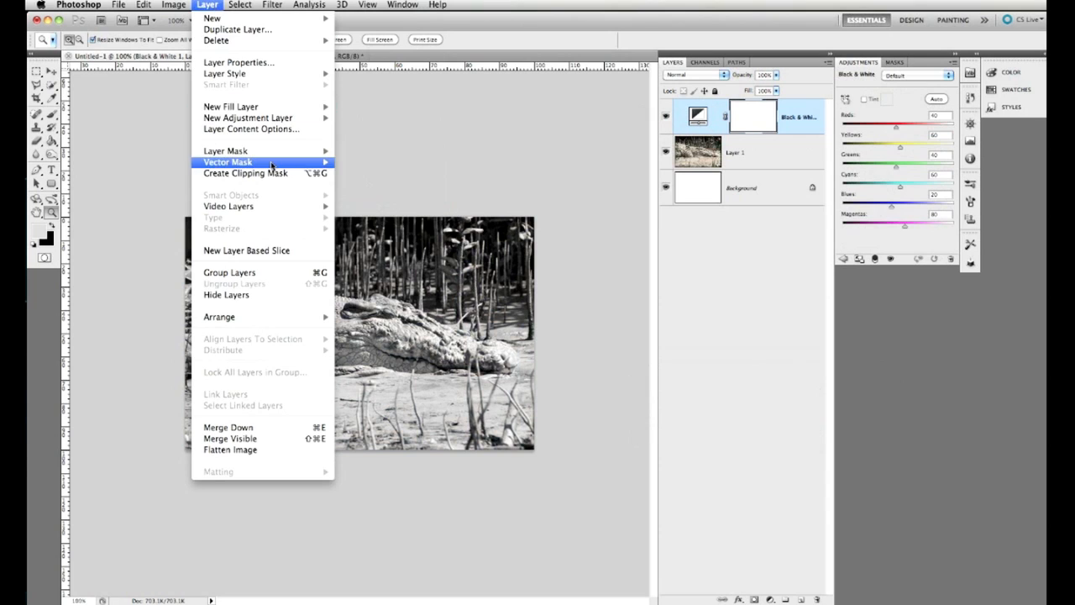
mouse_move(281, 121)
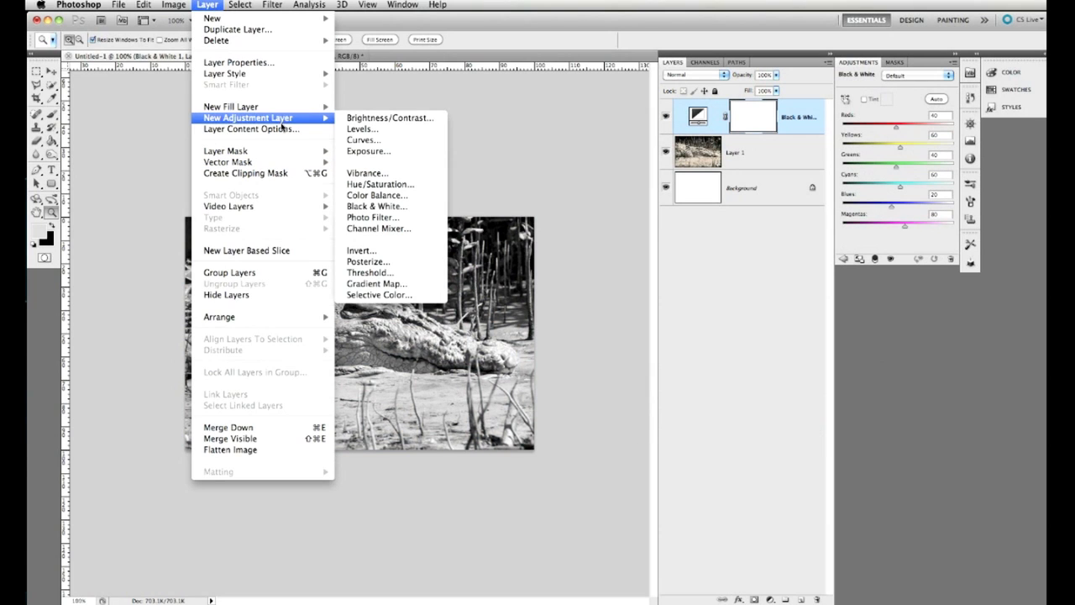
click(391, 192)
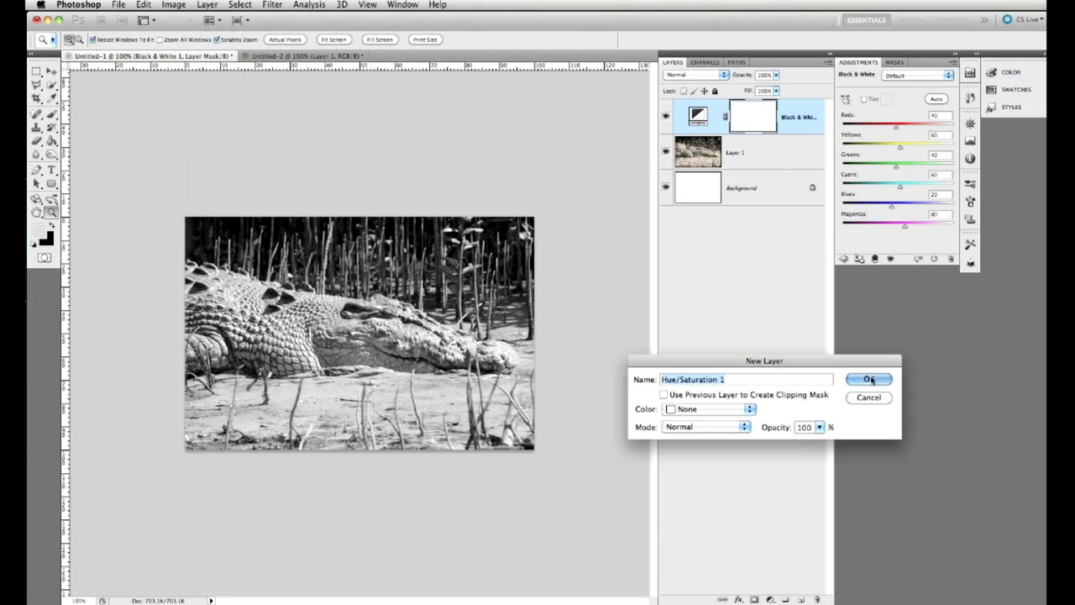
key(Return)
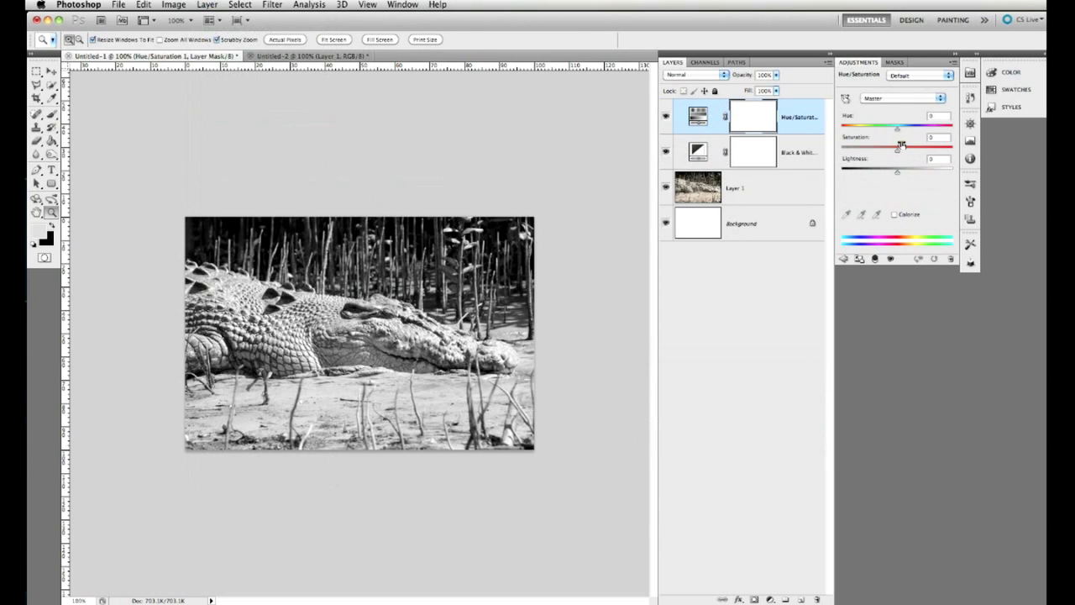
drag(896, 151, 815, 156)
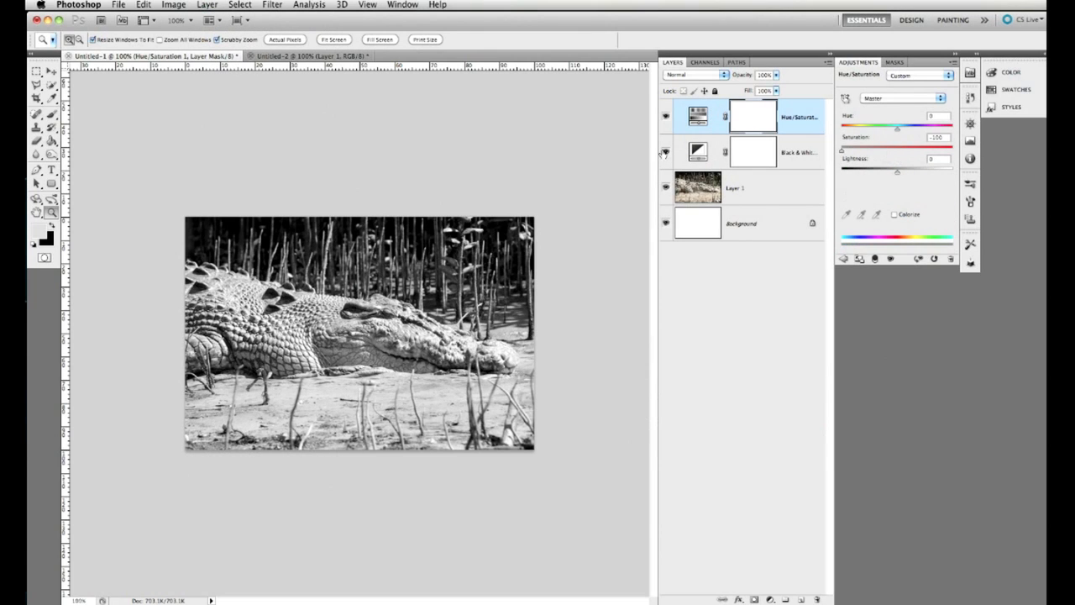
Compare the desaturation methods by toggling layer visibility and delete the Black & White adjustment layer
click(665, 118)
click(665, 117)
click(665, 119)
click(665, 120)
right_click(788, 152)
click(825, 207)
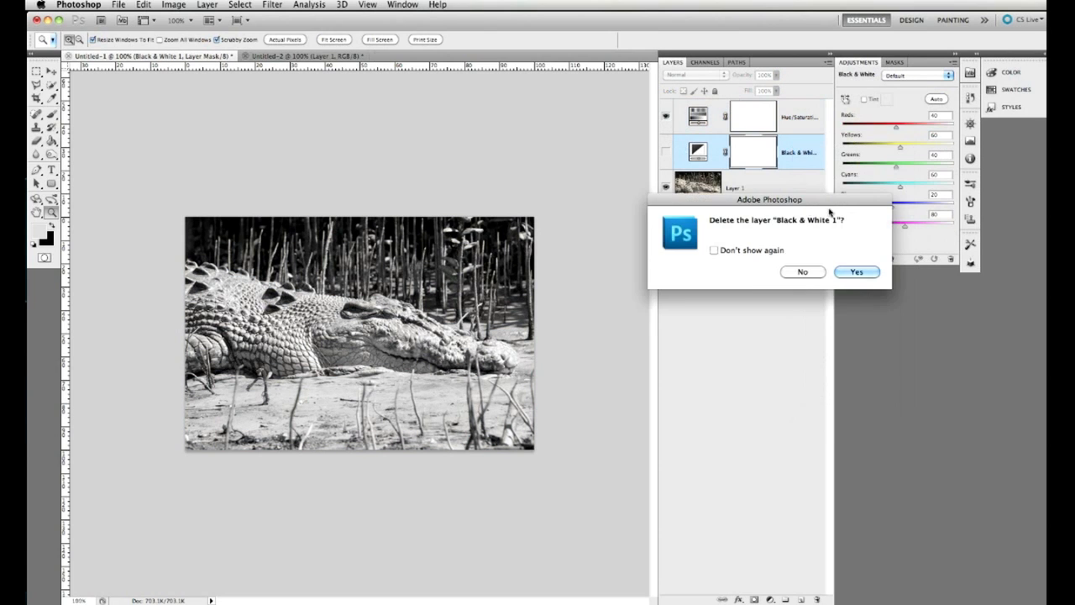
click(857, 272)
Add a second Hue/Saturation adjustment layer with default settings above the desaturating one and duplicate it
click(784, 115)
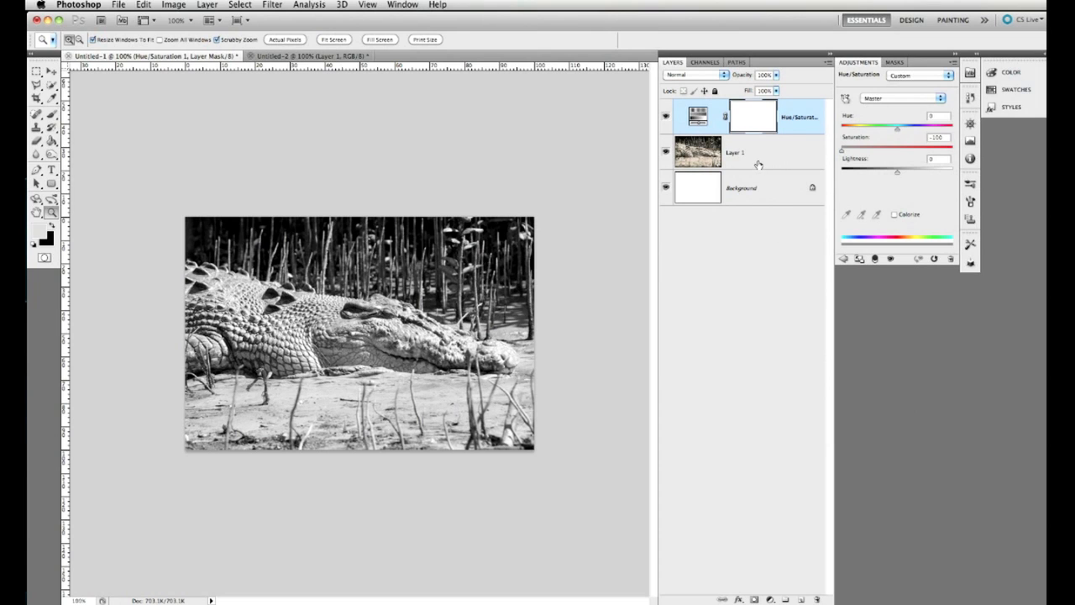
click(208, 5)
mouse_move(319, 118)
click(405, 186)
click(855, 381)
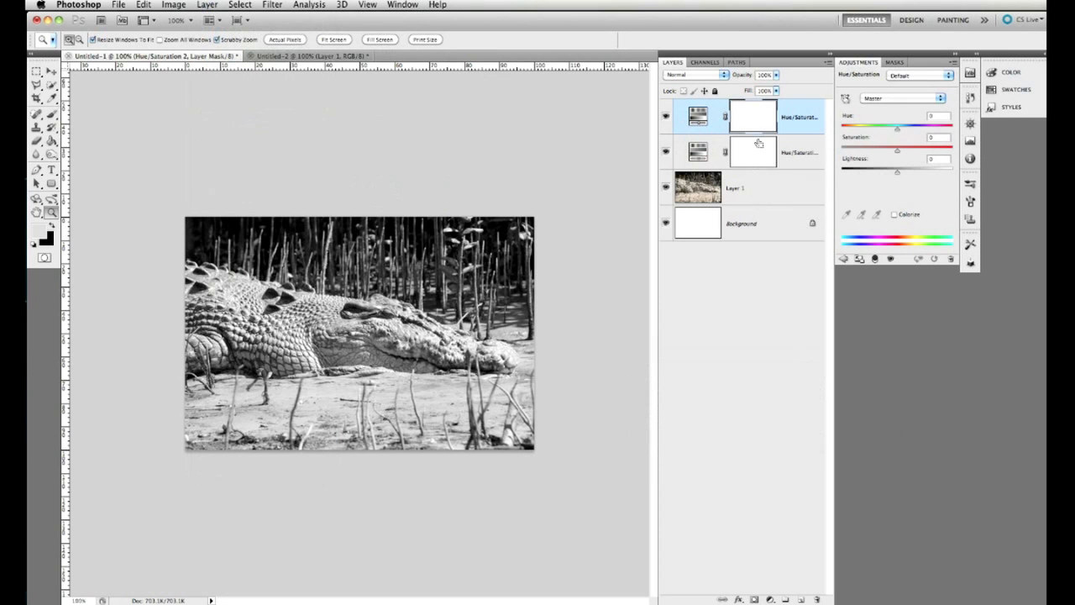
key(super+j)
Rename the top Hue/Saturation layer as Highlights and the one directly below it as Shadows
click(798, 155)
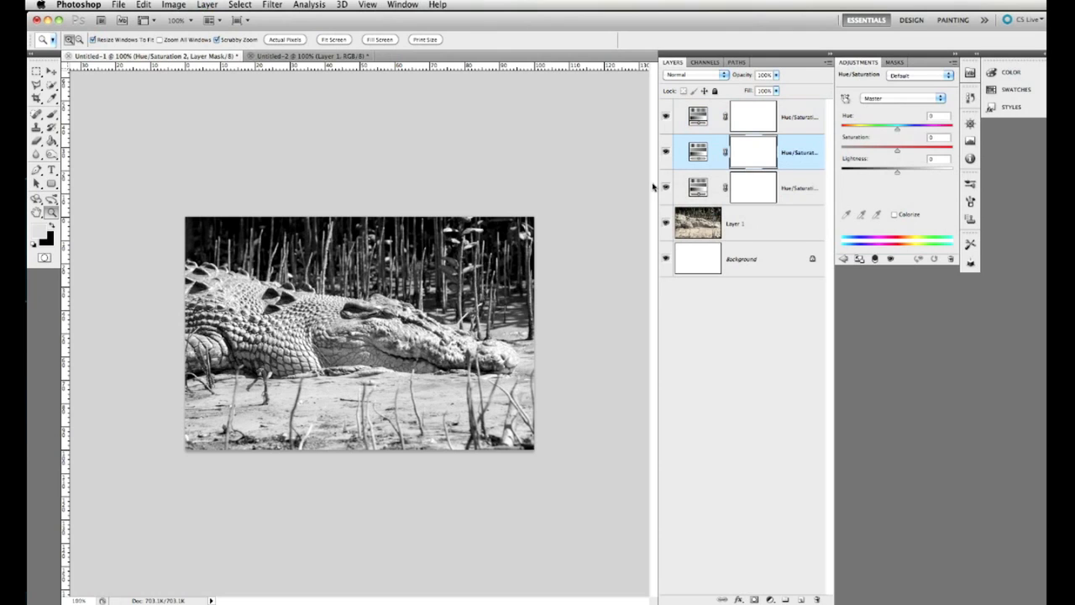
double_click(793, 118)
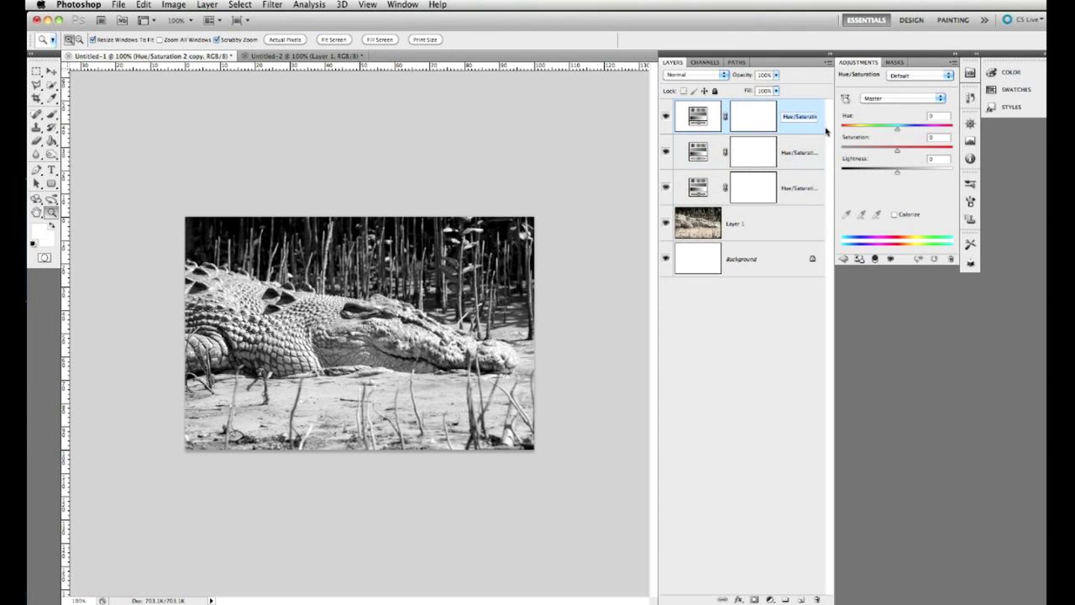
key(BackSpace)
click(799, 157)
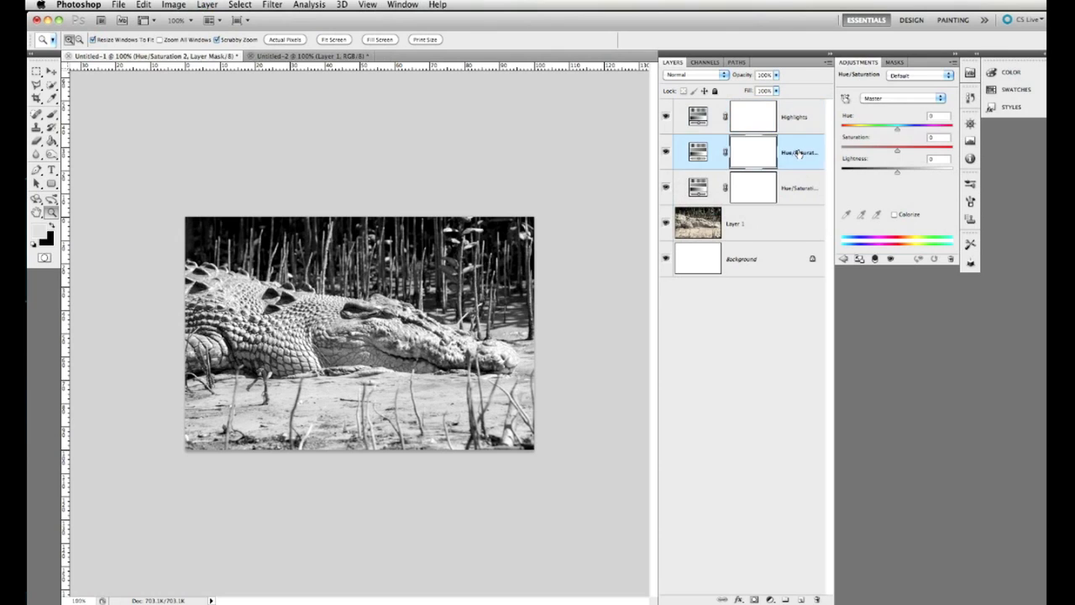
double_click(796, 152)
key(BackSpace)
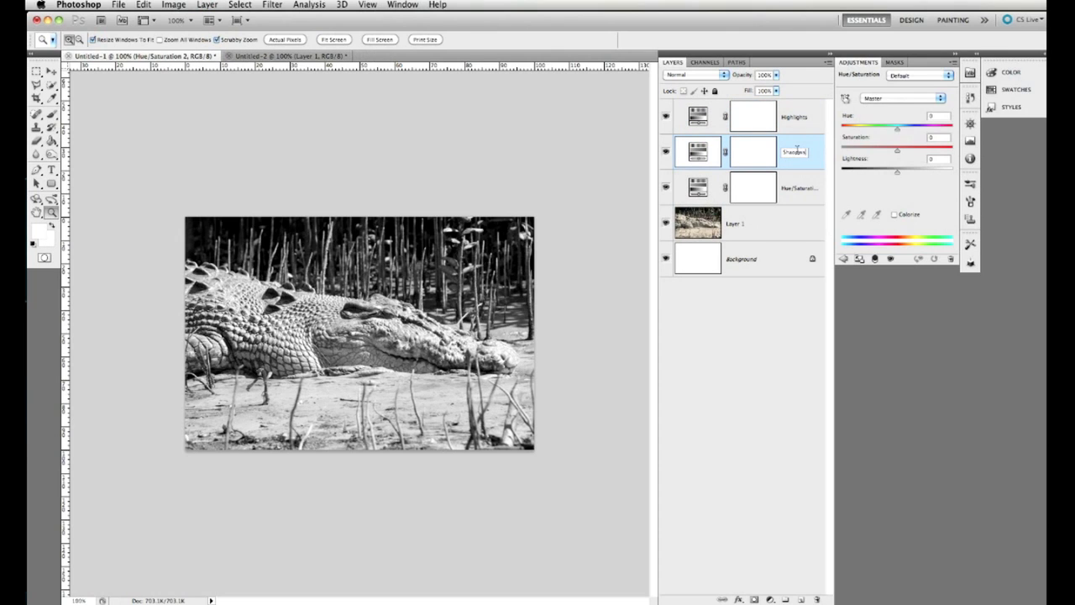
text(Shadows)
Fill the Highlights layer mask with the merged picture using Apply Image
click(805, 118)
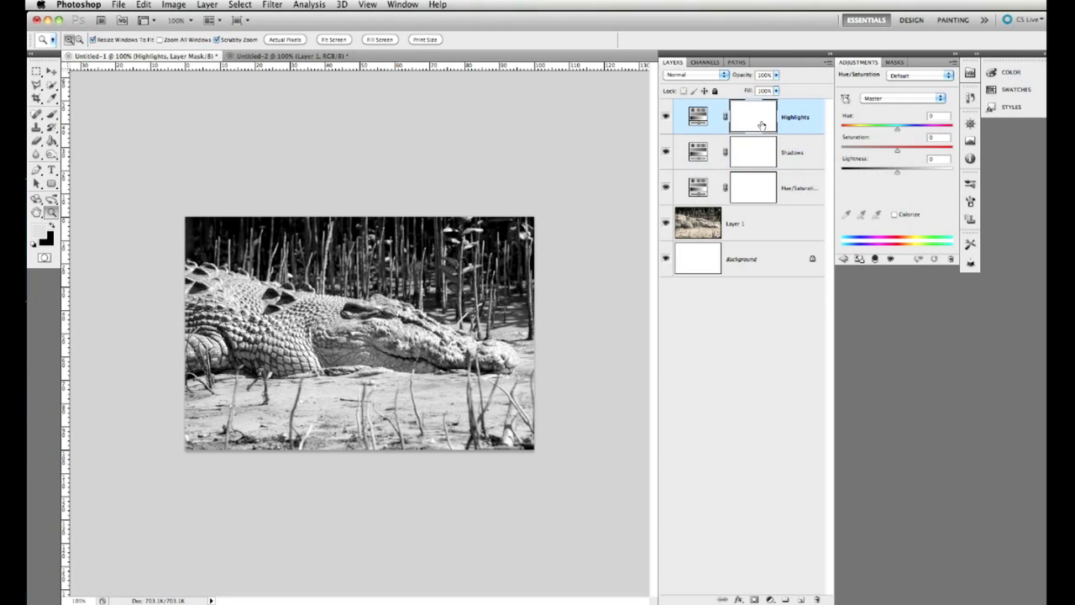
click(172, 6)
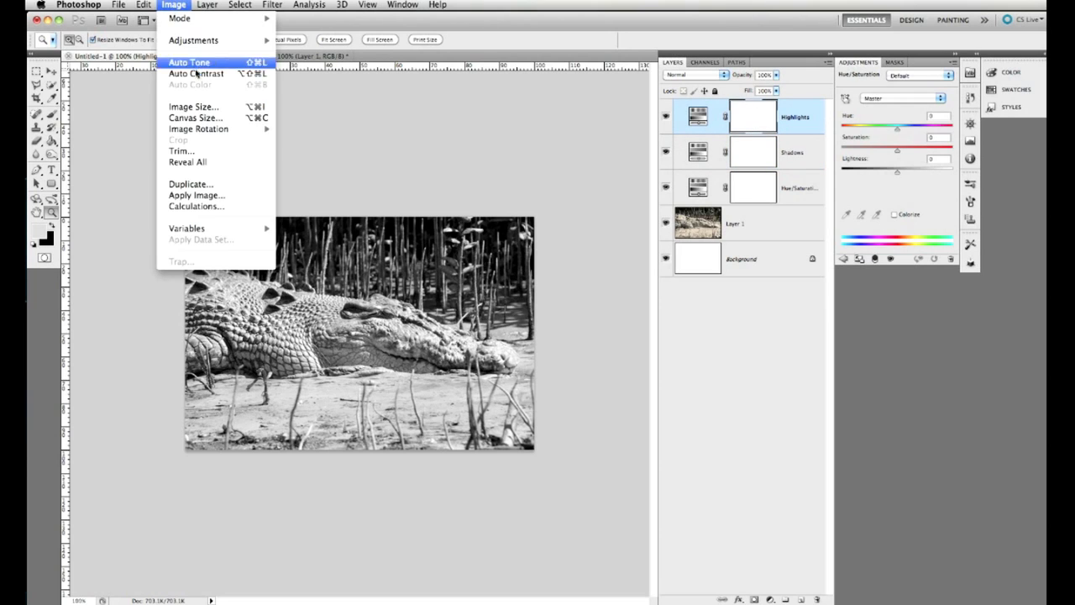
click(220, 196)
click(865, 351)
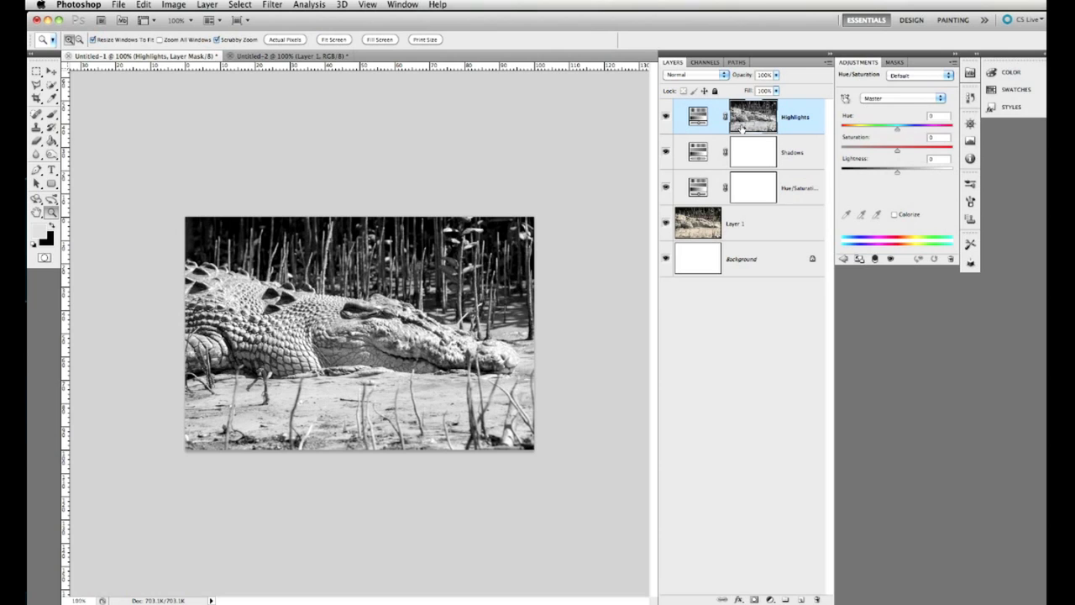
Use Apply Image on the Shadows layer mask with the merged RGB image of Untitled-1, Multiply blending and 100% opacity
click(753, 153)
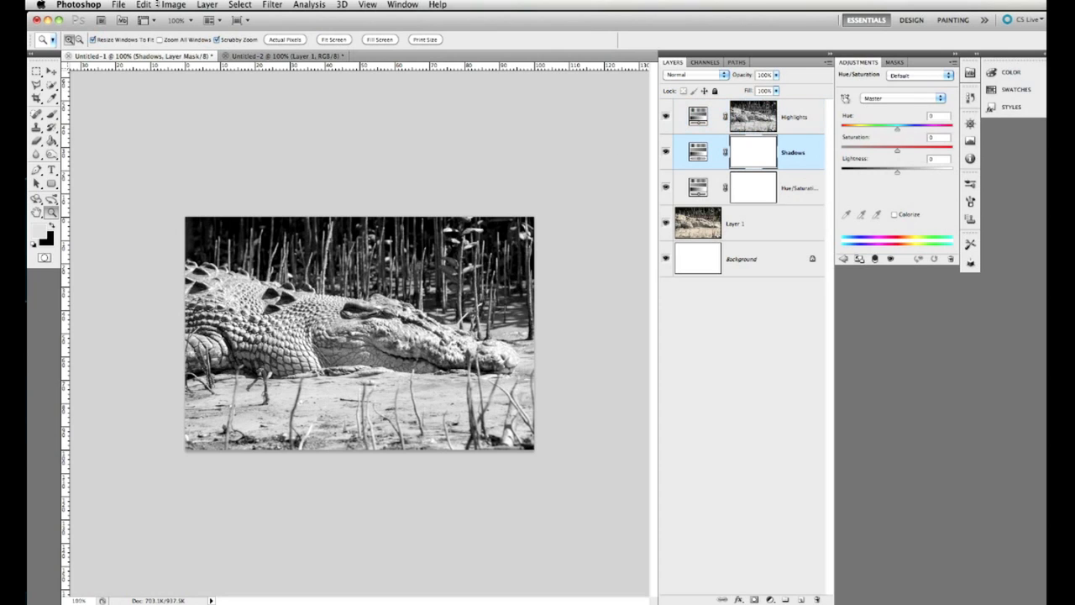
click(170, 5)
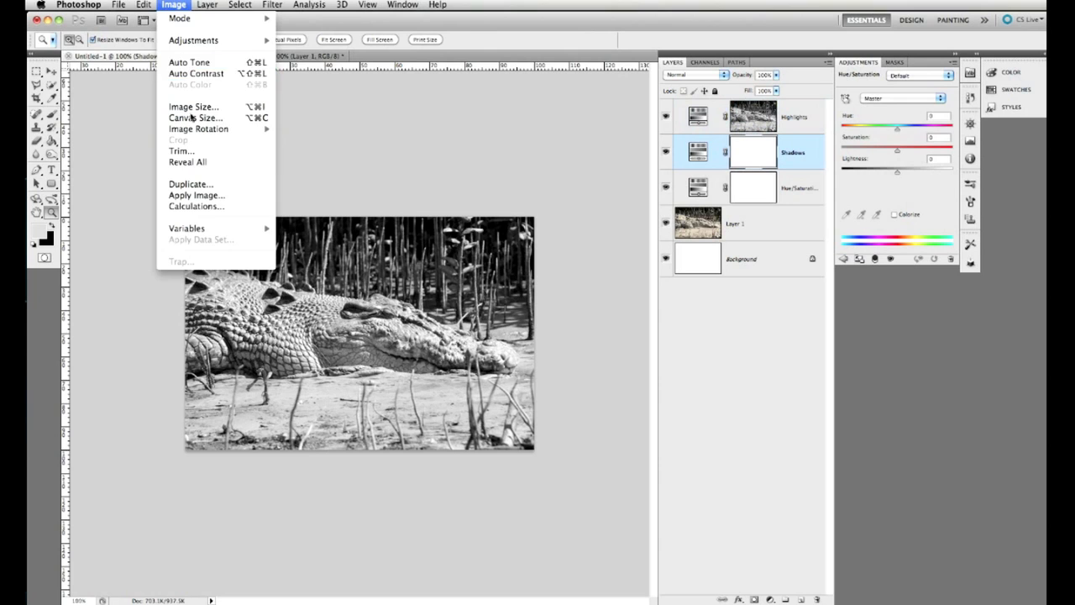
click(195, 194)
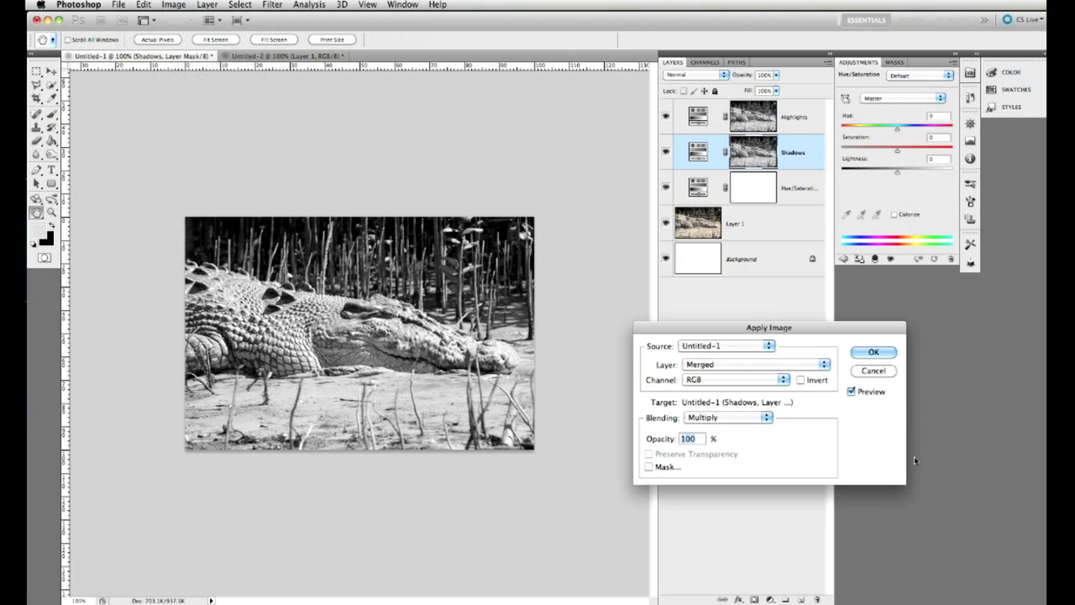
click(878, 351)
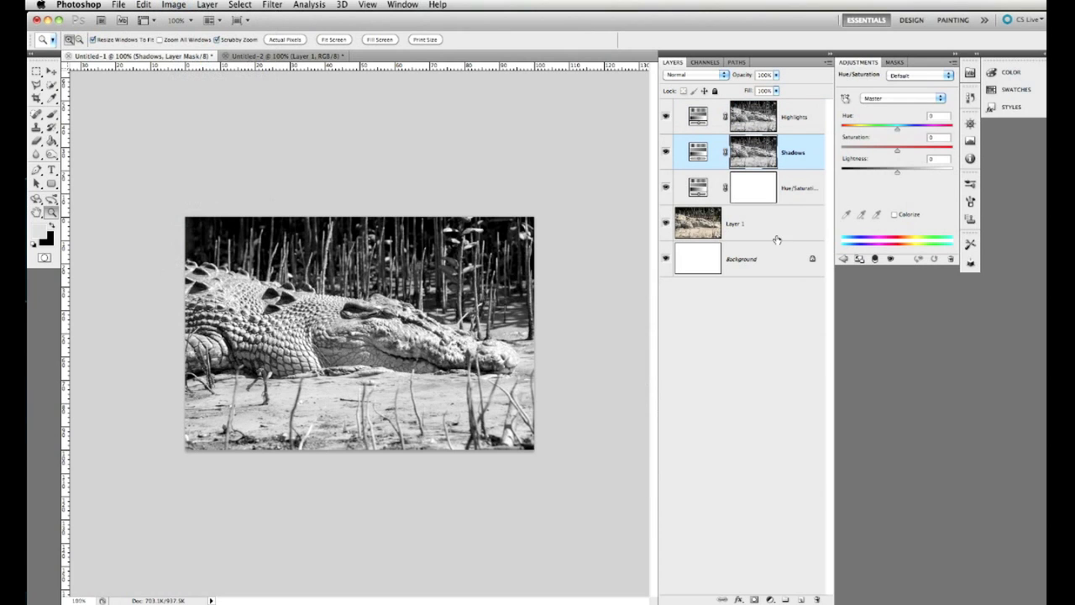
Colorize the Highlights adjustment layer with a warm hue of about 28 and a saturation of 53
click(759, 118)
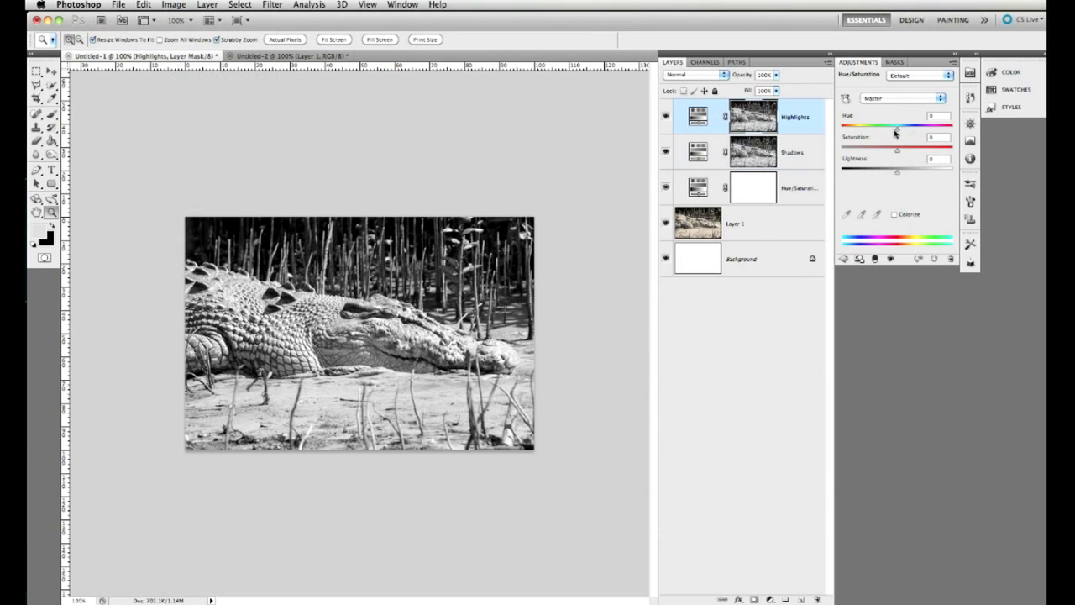
mouse_move(897, 131)
mouse_down()
mouse_move(854, 132)
mouse_move(933, 132)
mouse_move(870, 130)
mouse_move(905, 132)
mouse_up()
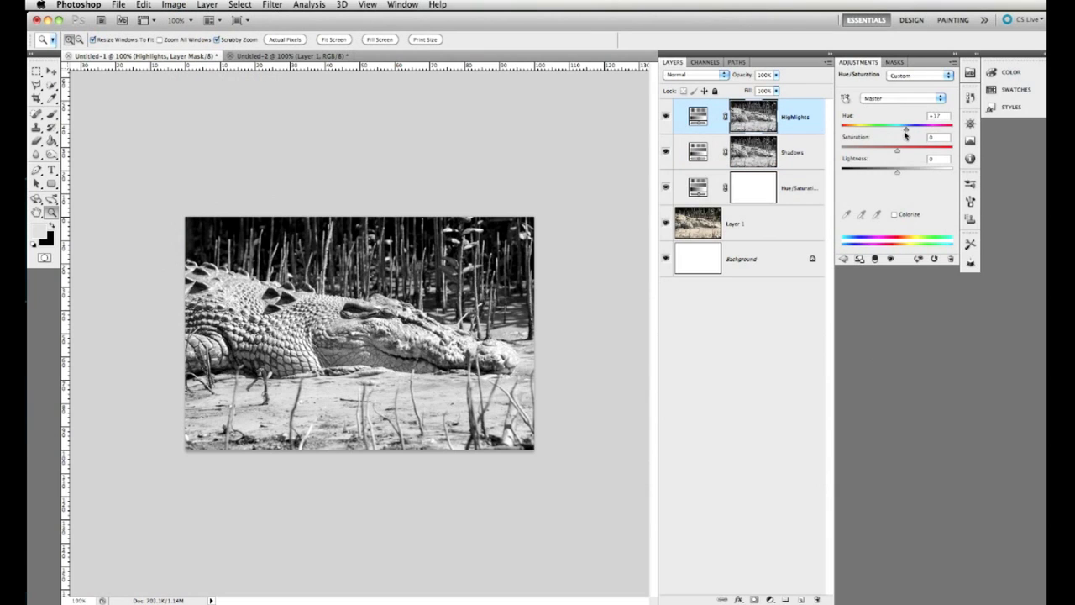
click(894, 215)
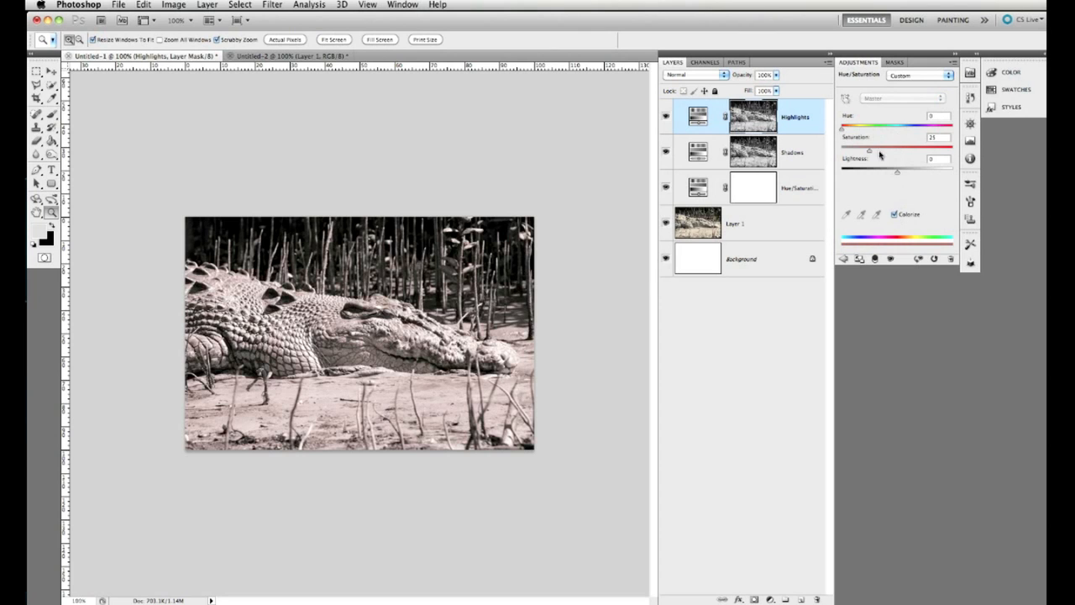
drag(843, 131, 847, 133)
drag(869, 153, 900, 159)
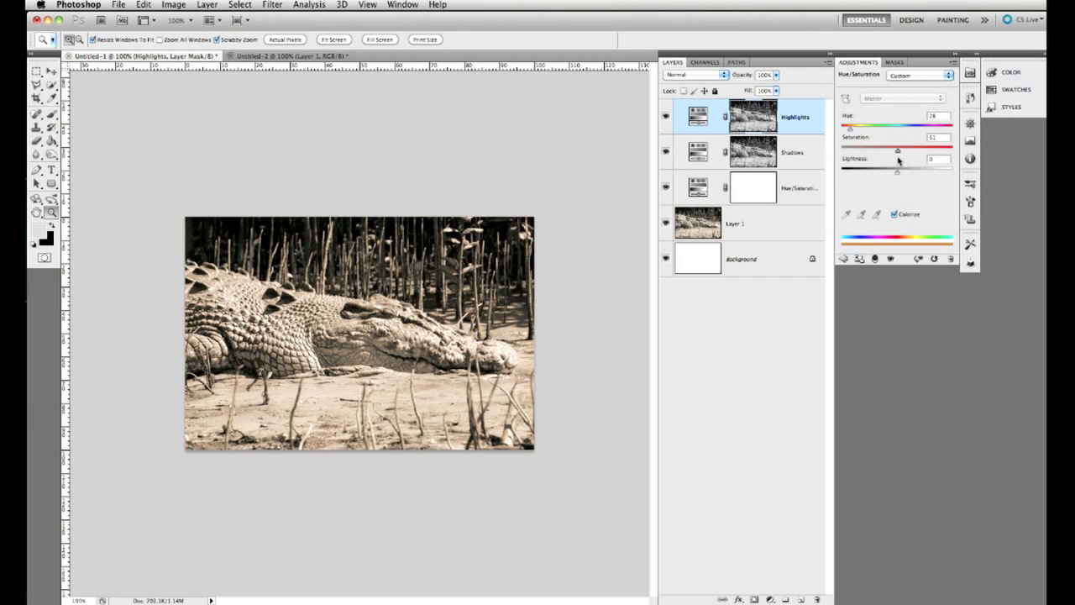
drag(897, 161, 901, 161)
Colorize the Shadows adjustment layer with a blue hue of 211 and a saturation of 51
click(735, 149)
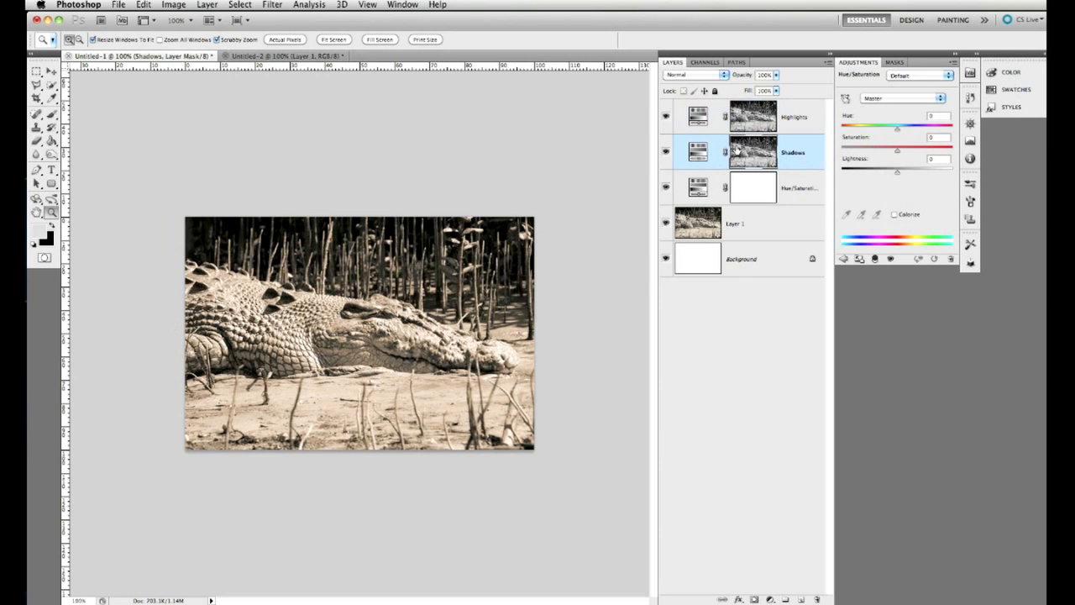
click(895, 215)
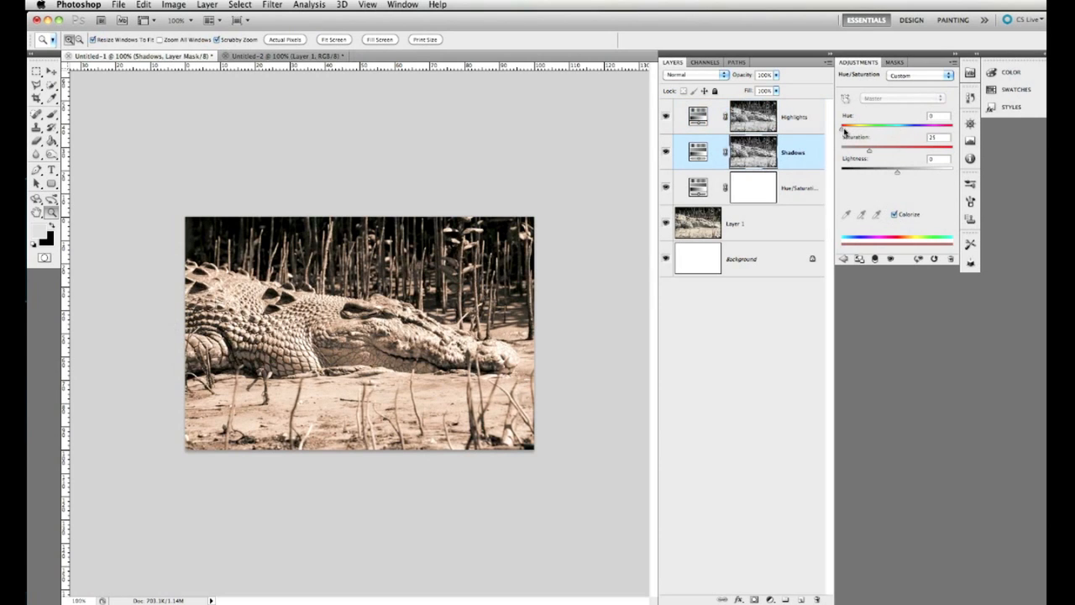
drag(843, 128, 907, 135)
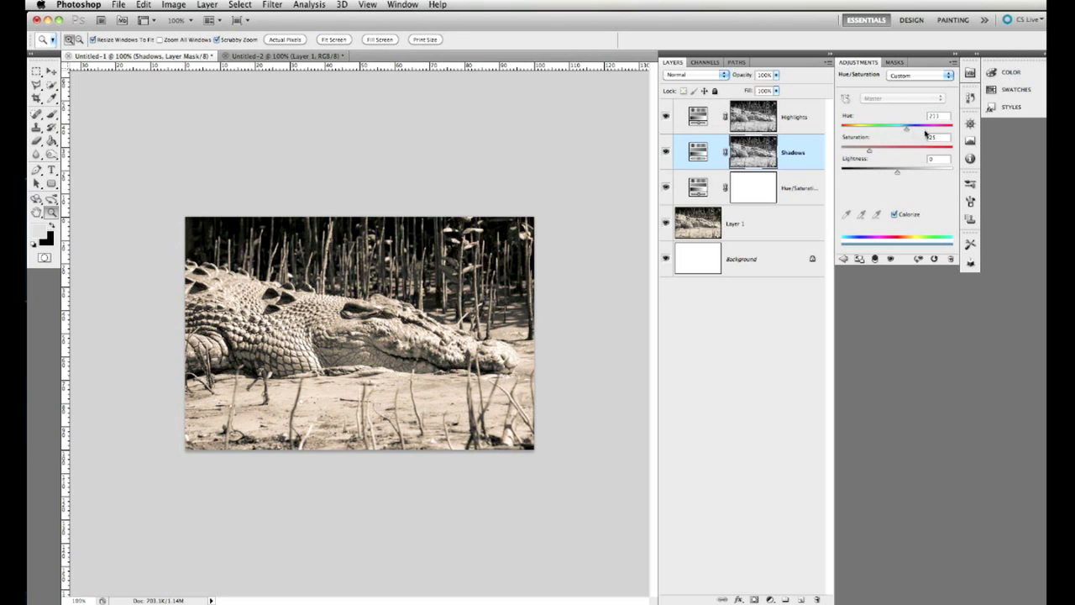
drag(869, 152, 903, 153)
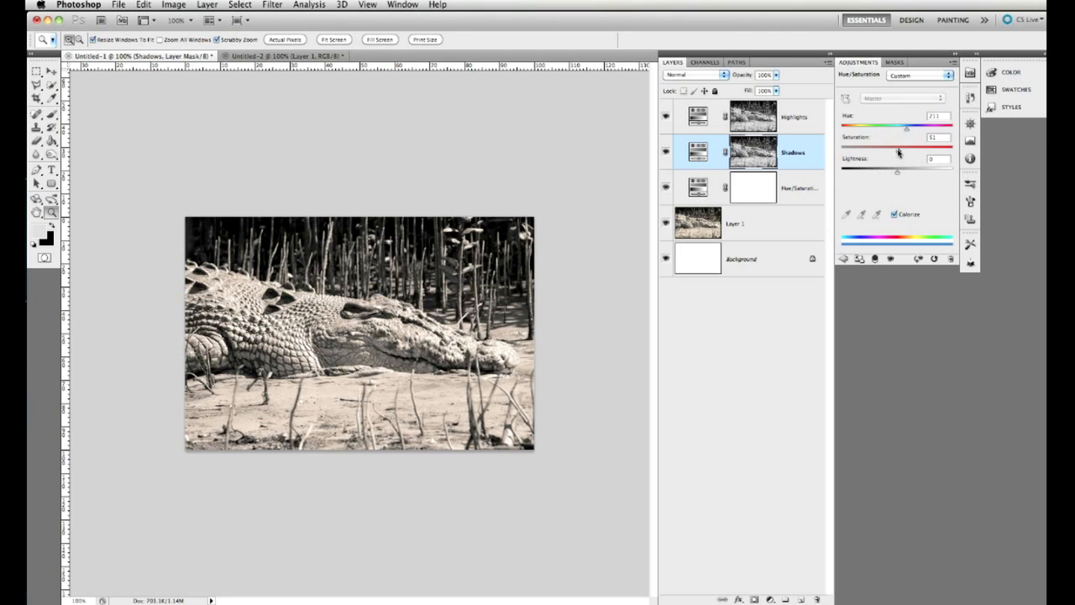
click(769, 357)
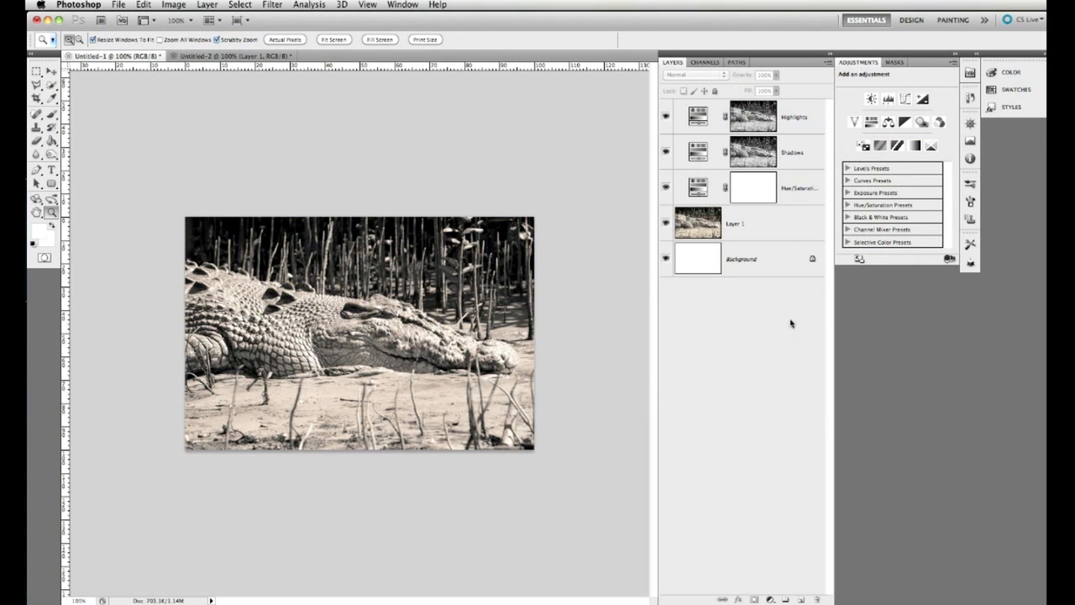
Brighten the Highlights layer mask using Levels with the midtone input level set to 1.83
click(747, 122)
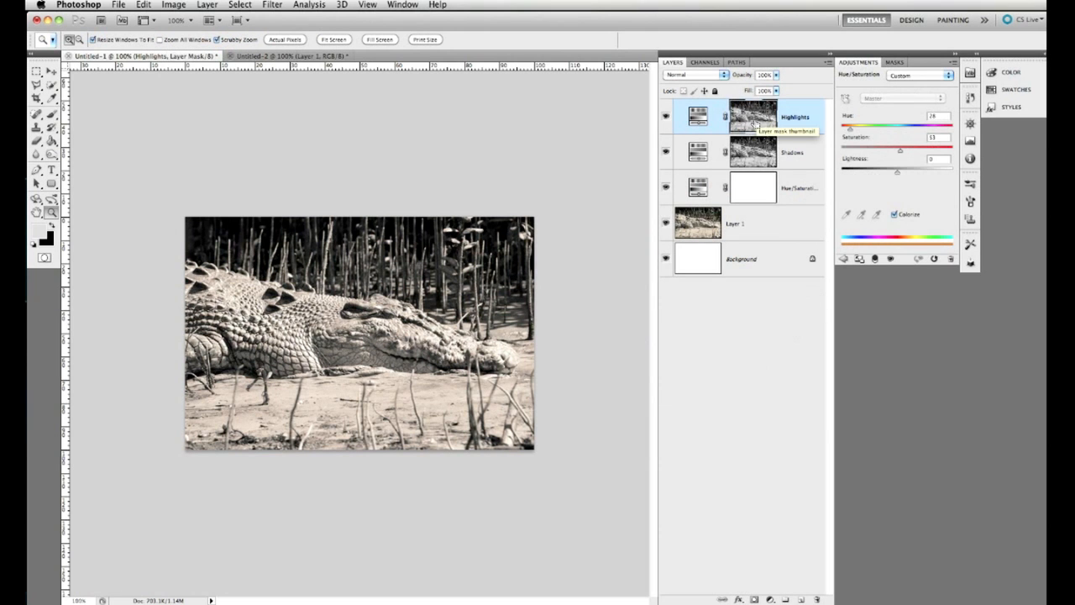
key(super+l)
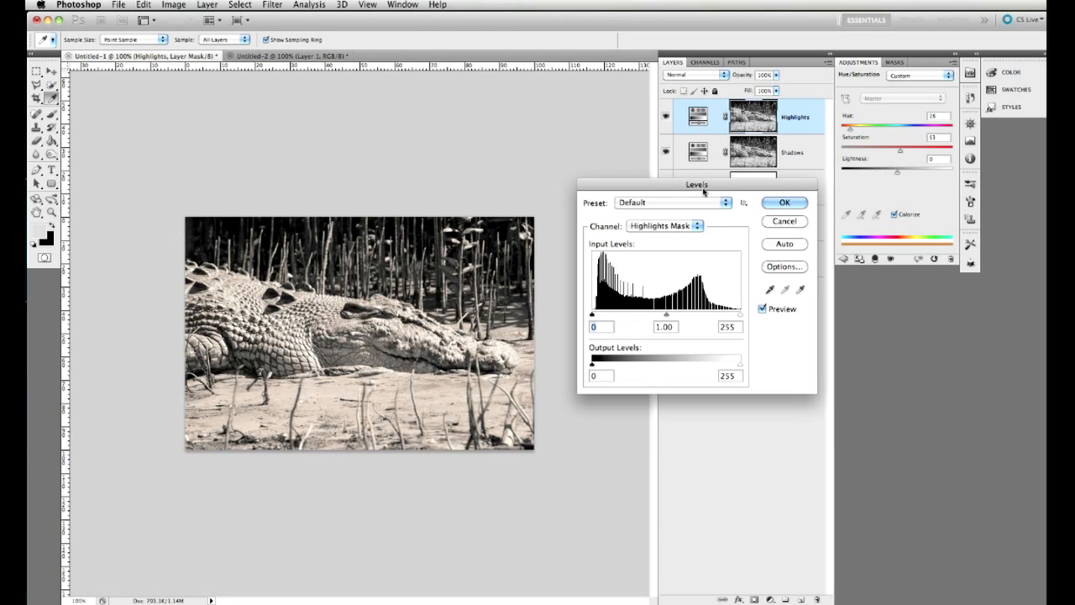
drag(708, 186, 687, 183)
drag(645, 314, 615, 326)
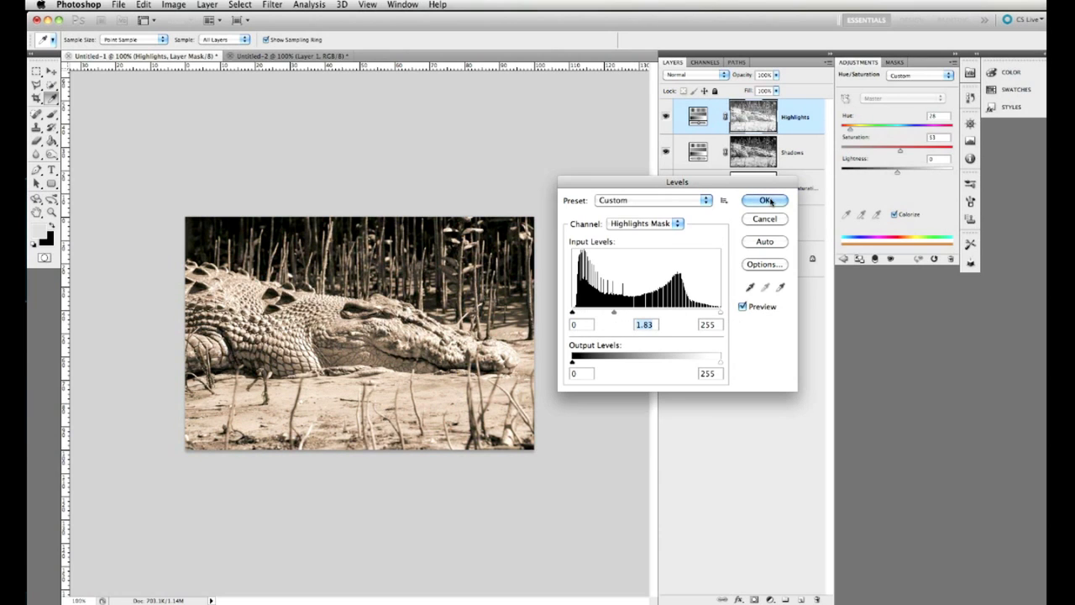
click(770, 201)
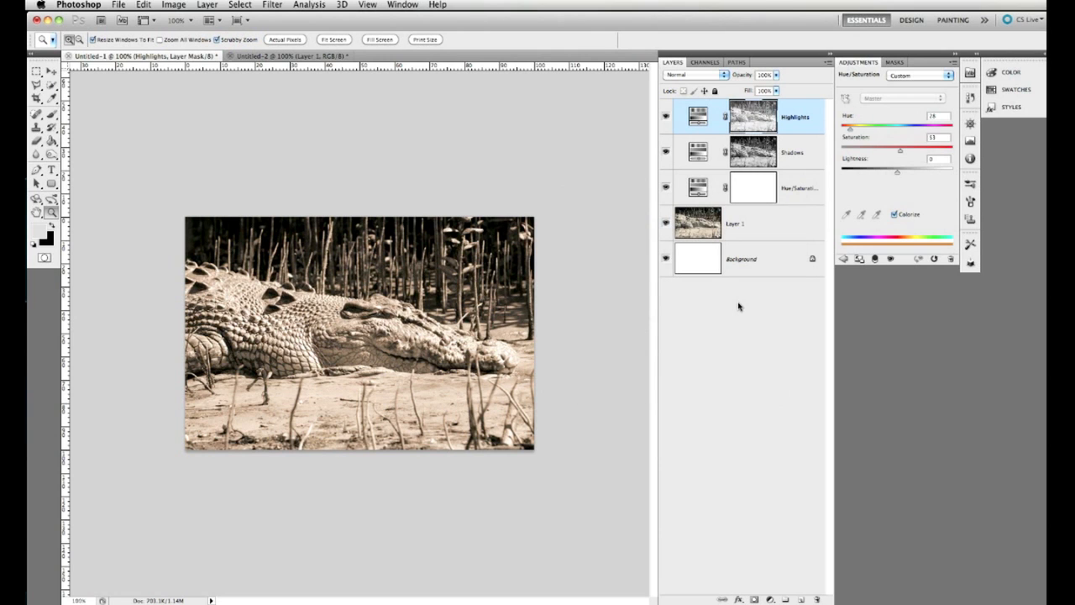
Create a new layer above the Highlights adjustment and fill it with the merged picture using Apply Image
key(super+shift+n)
key(Return)
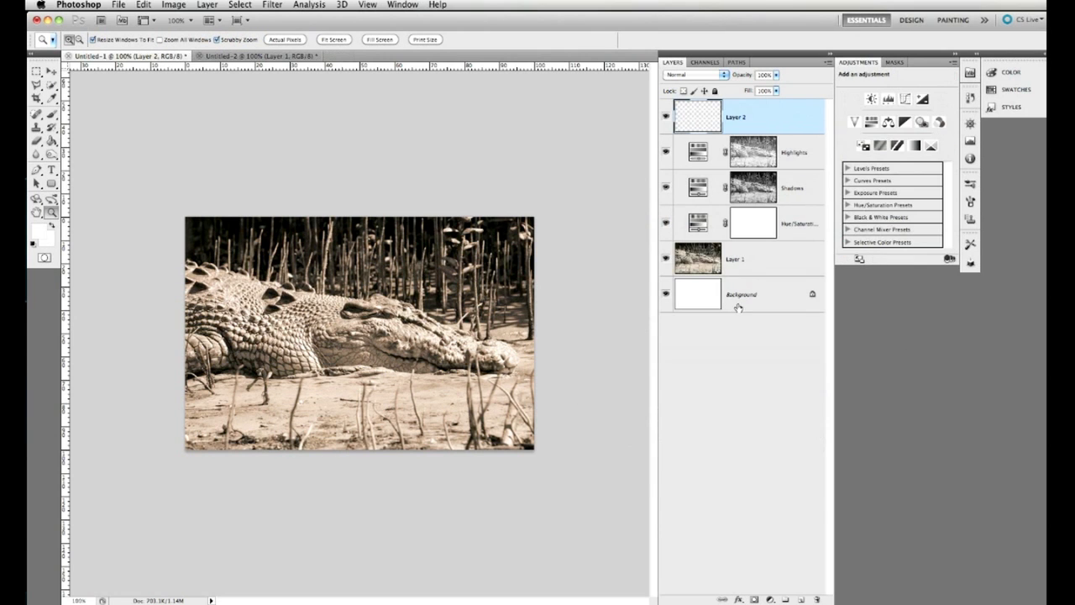
click(174, 4)
click(208, 198)
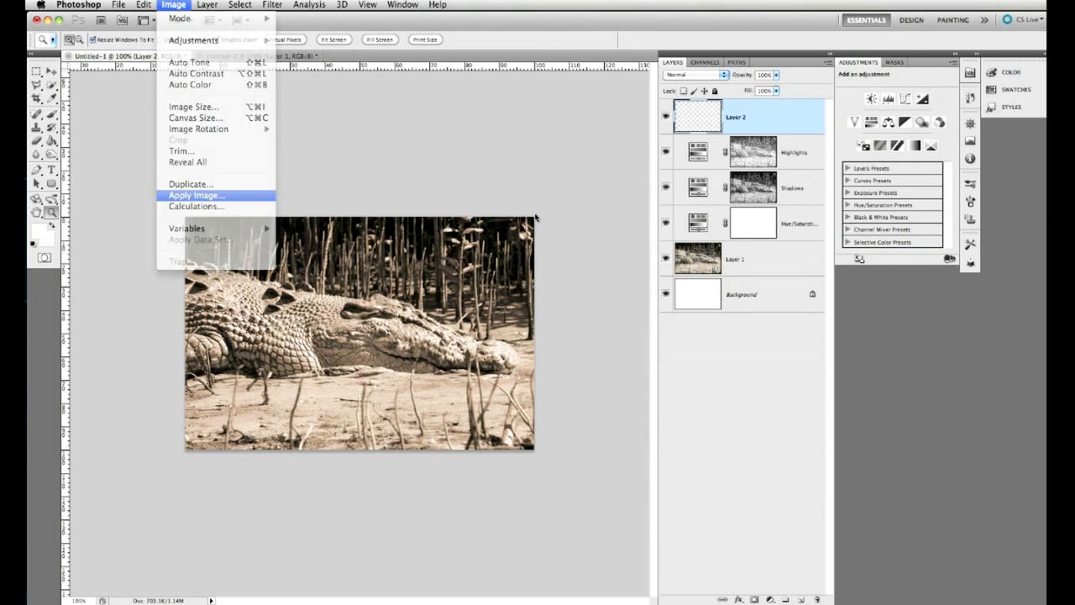
click(868, 352)
Apply the Add Noise filter to the merged crocodile layer
click(272, 4)
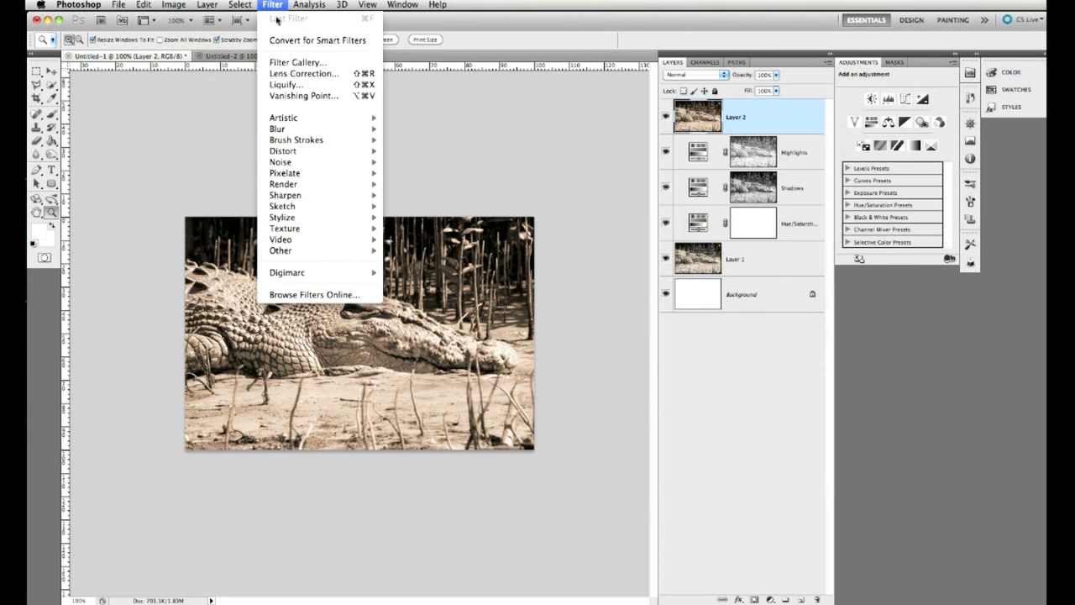
mouse_move(330, 184)
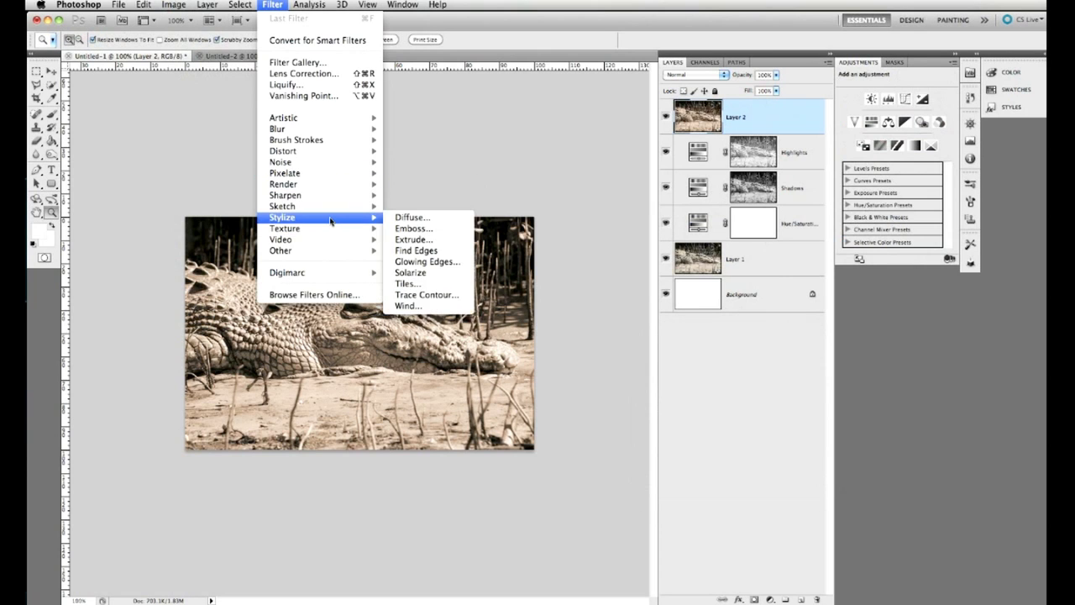
mouse_move(329, 163)
click(400, 162)
click(834, 303)
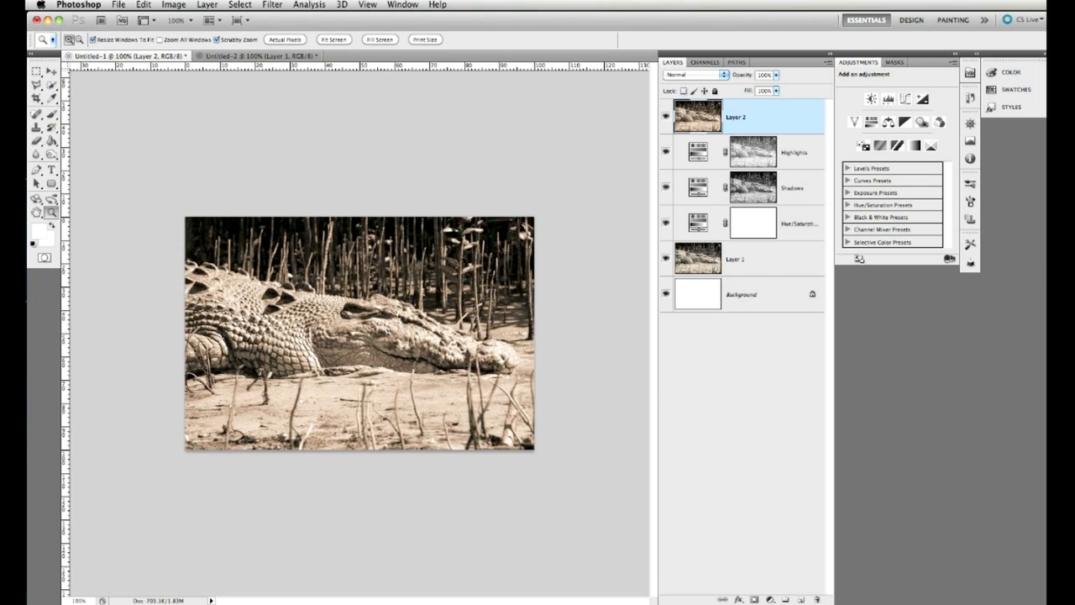
Switch to the swan picture in Untitled-2 and add a Black & White adjustment layer with default settings
click(52, 73)
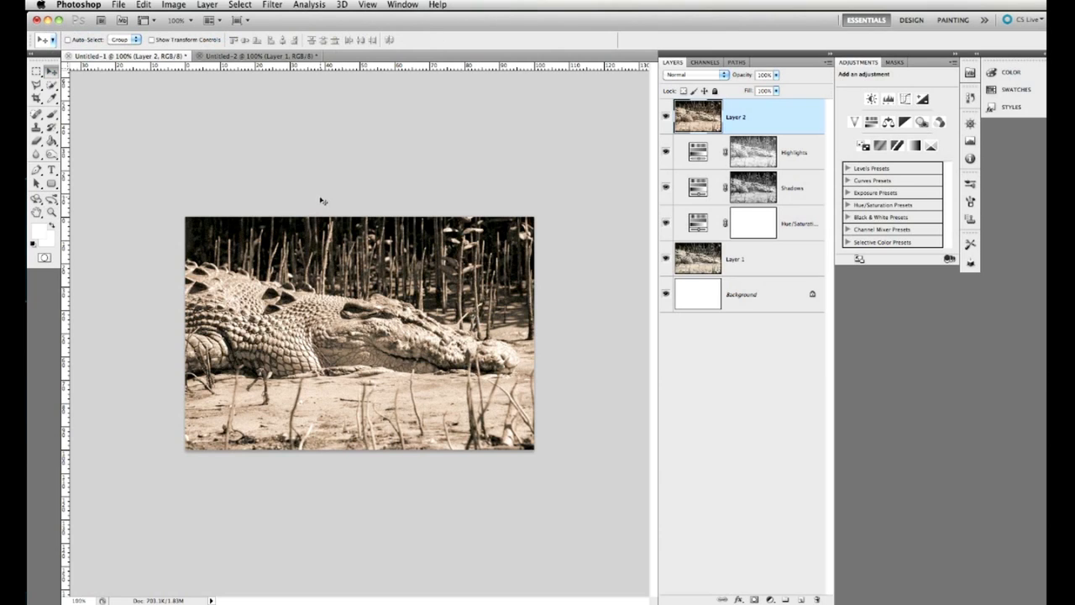
click(255, 54)
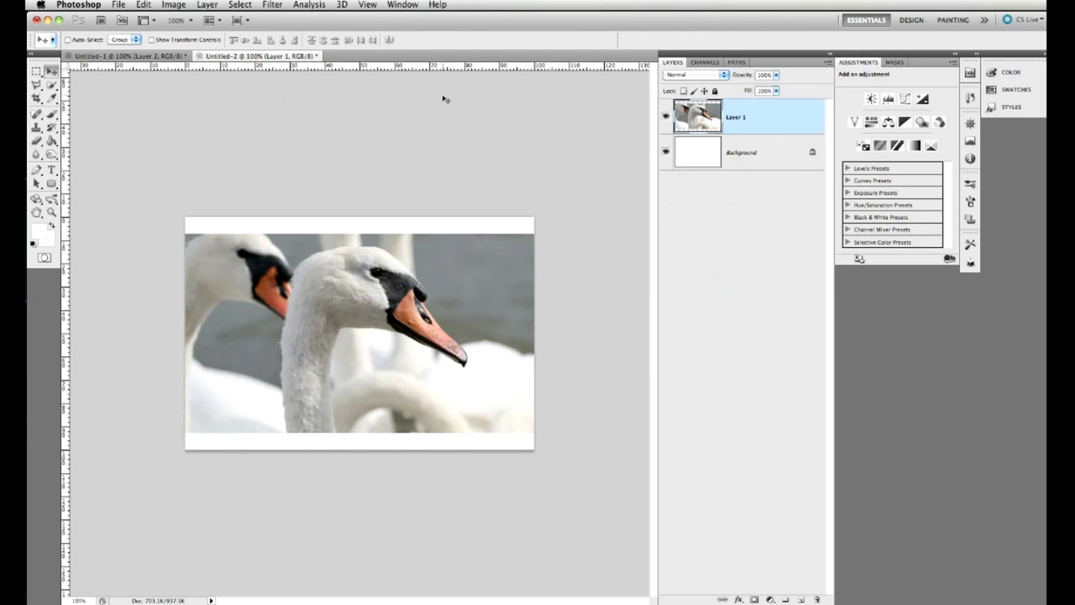
click(202, 4)
mouse_move(276, 118)
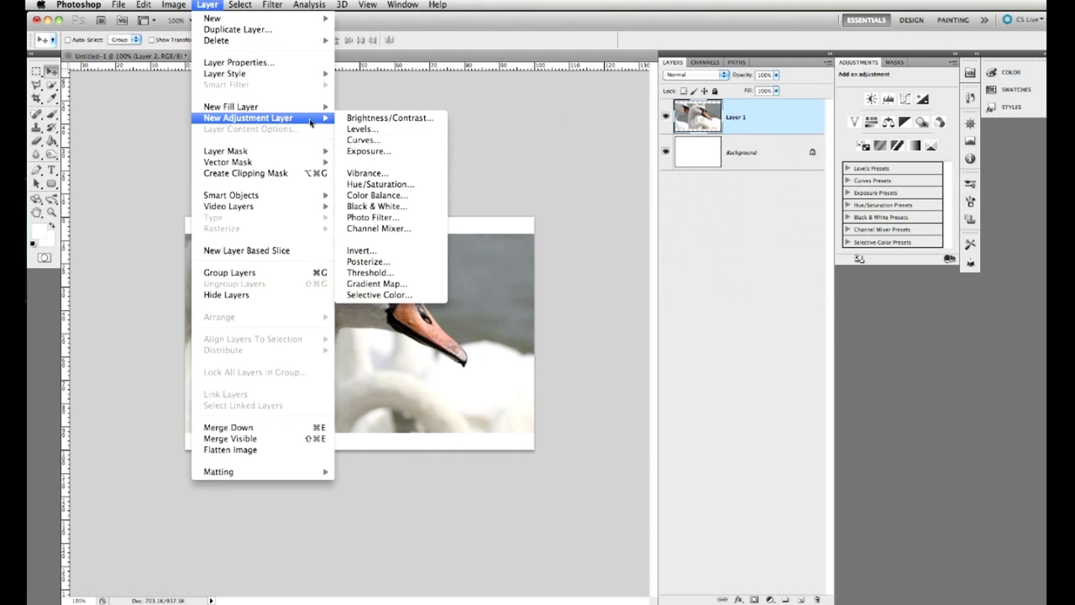
click(390, 212)
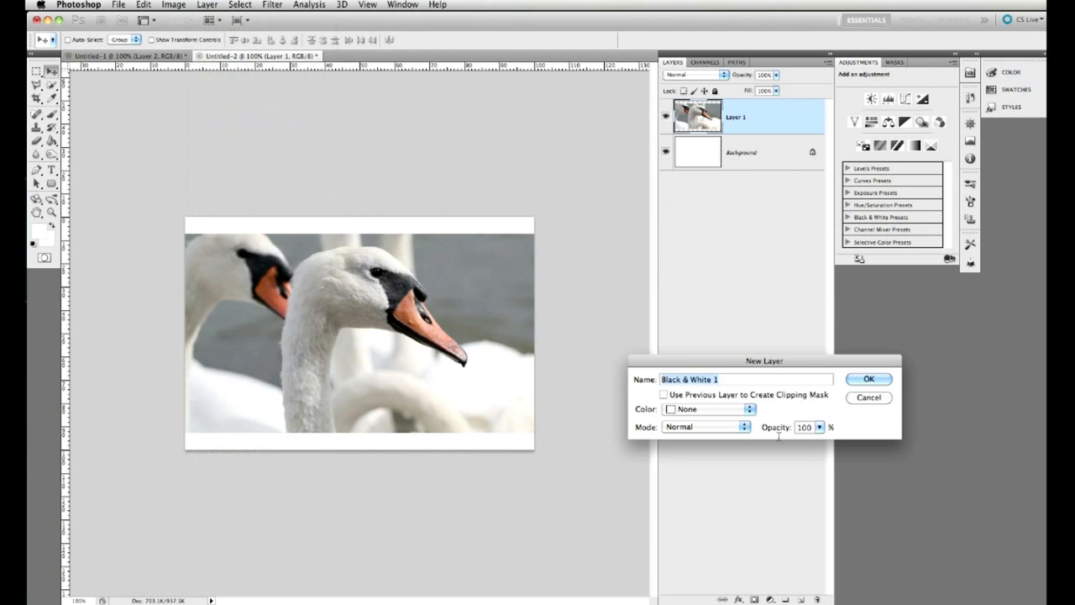
click(880, 378)
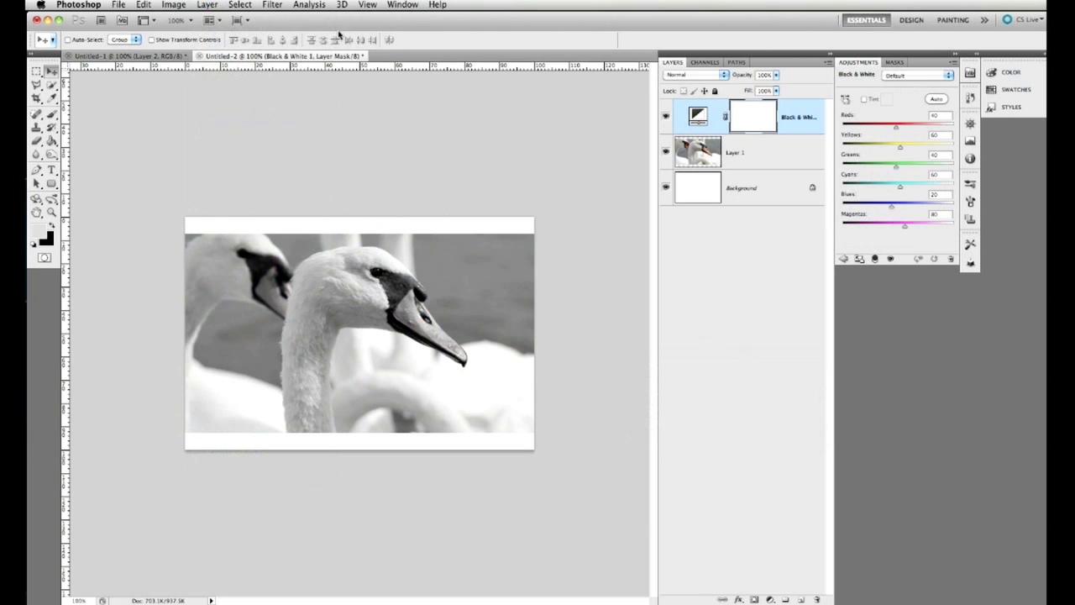
Add a Color Balance adjustment layer above the Black & White layer, keeping Normal mode and 100% opacity
click(210, 4)
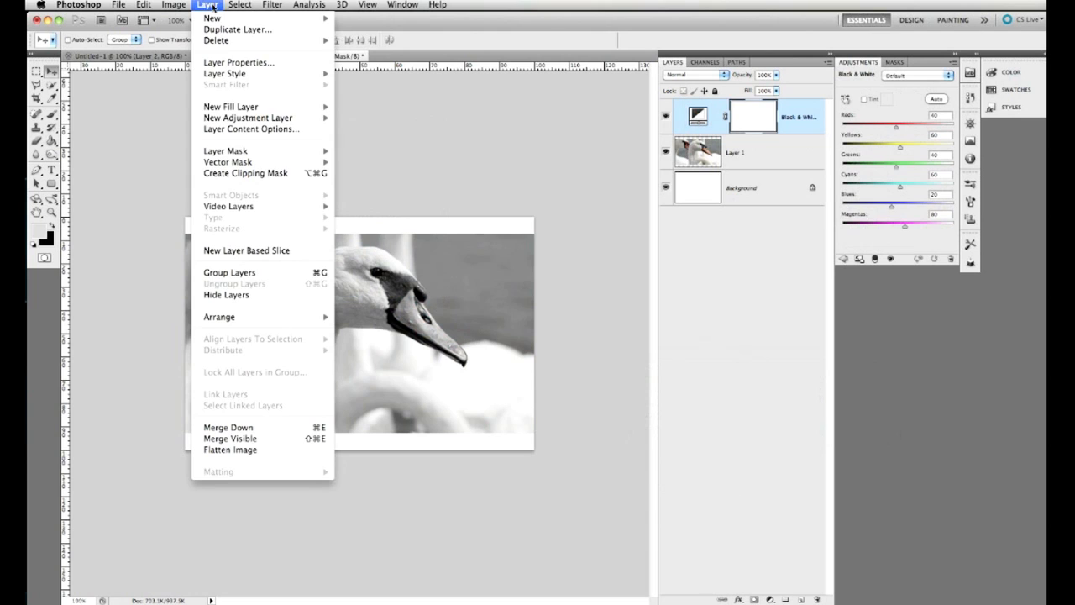
mouse_move(295, 122)
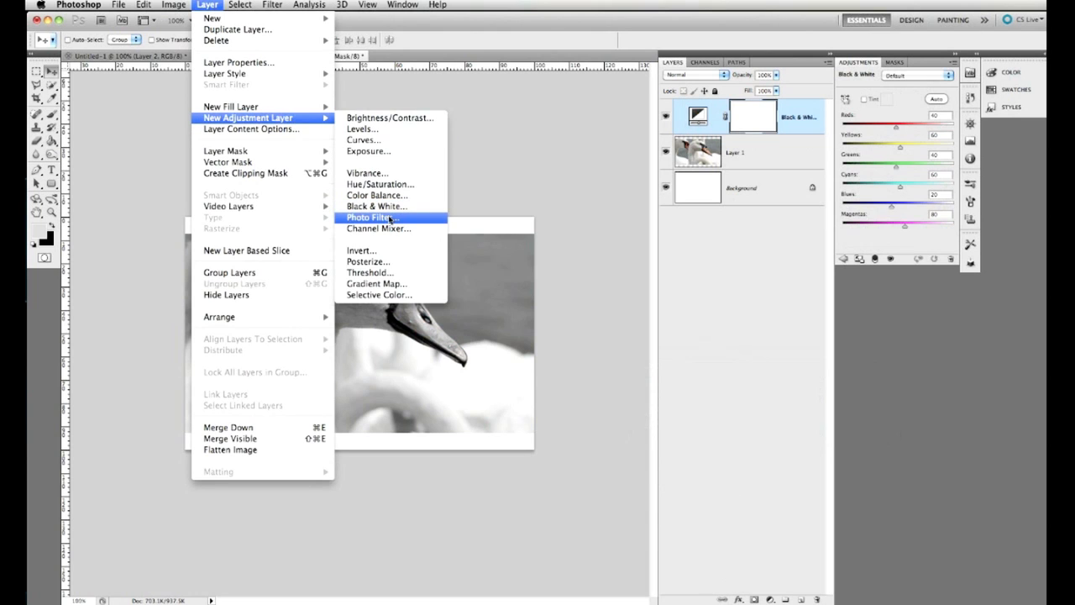
click(388, 196)
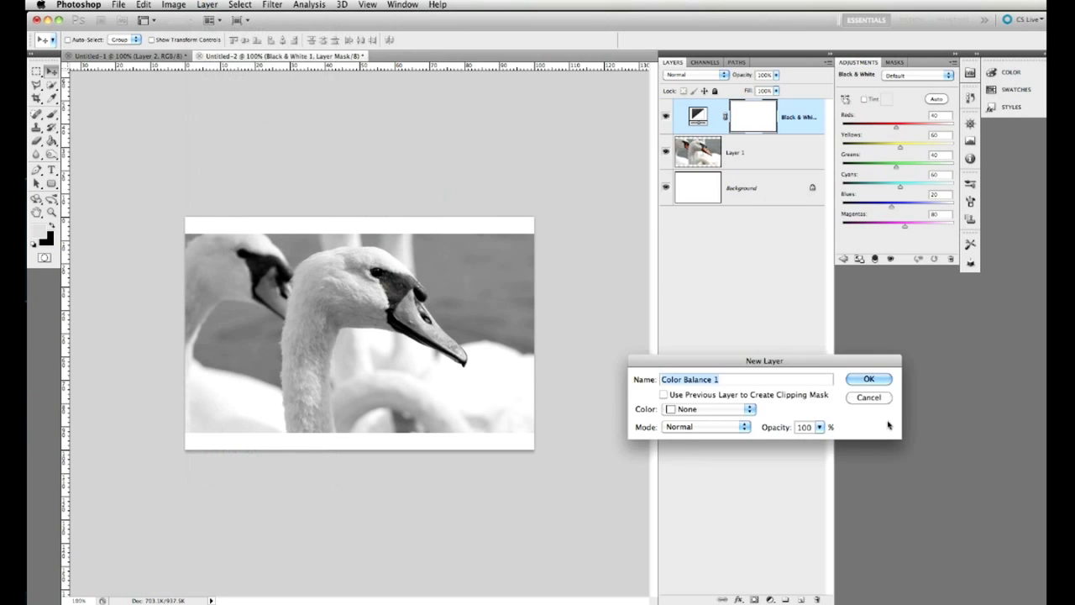
click(871, 380)
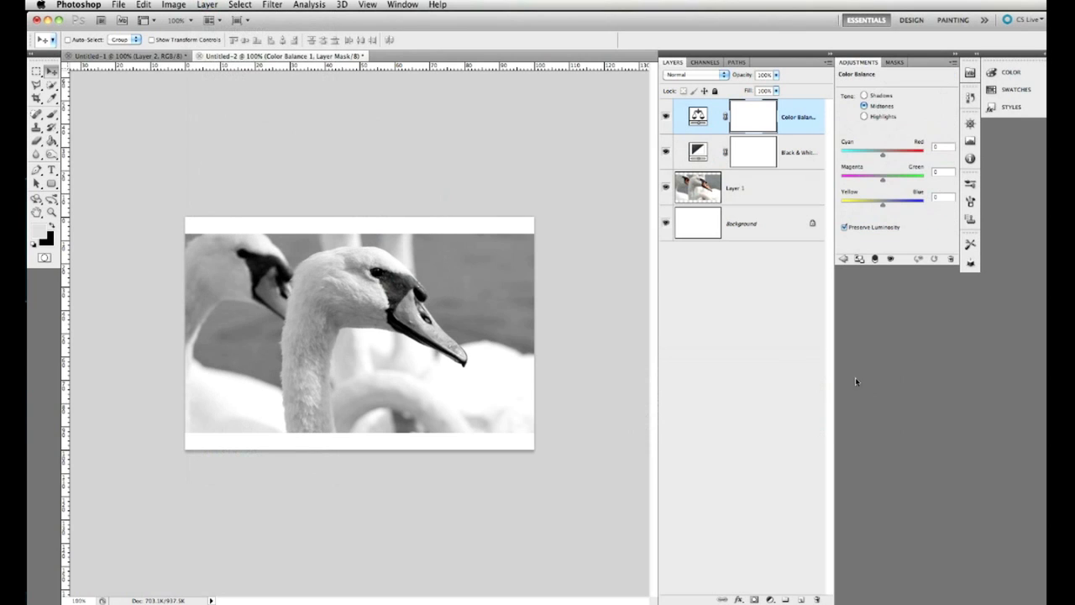
Tint the Color Balance shadows with Cyan-Red at -46 and Yellow-Blue at +43
click(865, 96)
drag(882, 158, 861, 157)
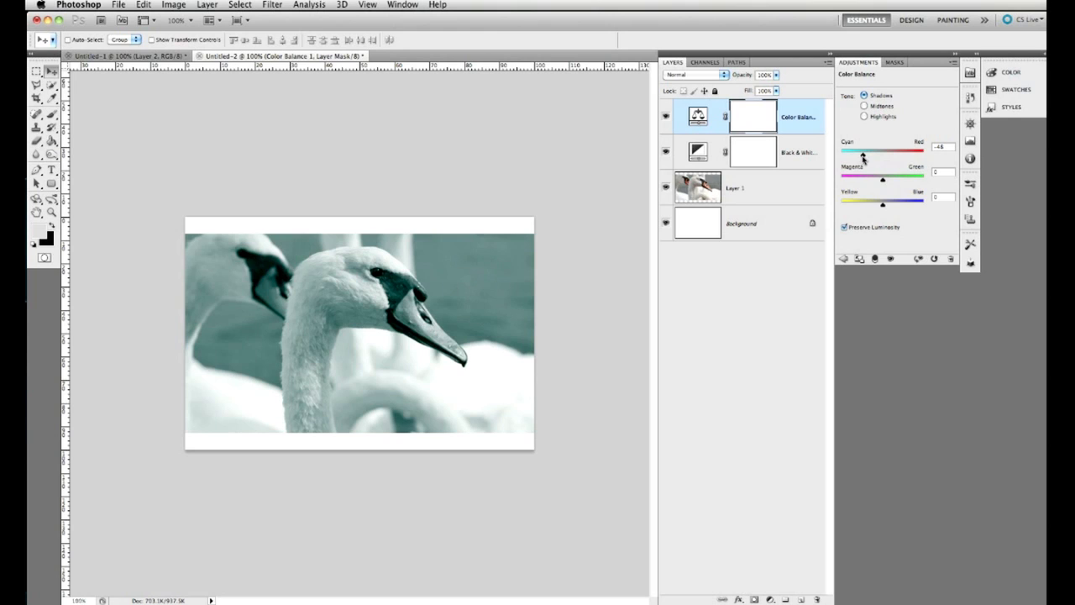
drag(862, 157, 863, 158)
drag(883, 205, 900, 209)
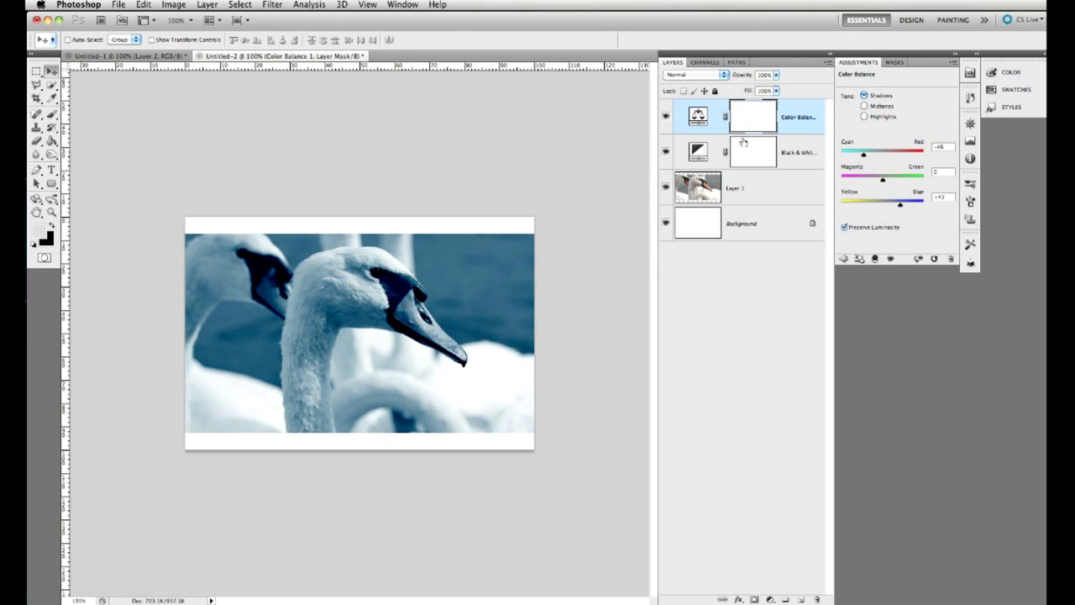
Set the Color Balance midtones to +45 for Cyan-Red and -46 for Yellow-Blue
click(877, 107)
drag(886, 159, 902, 161)
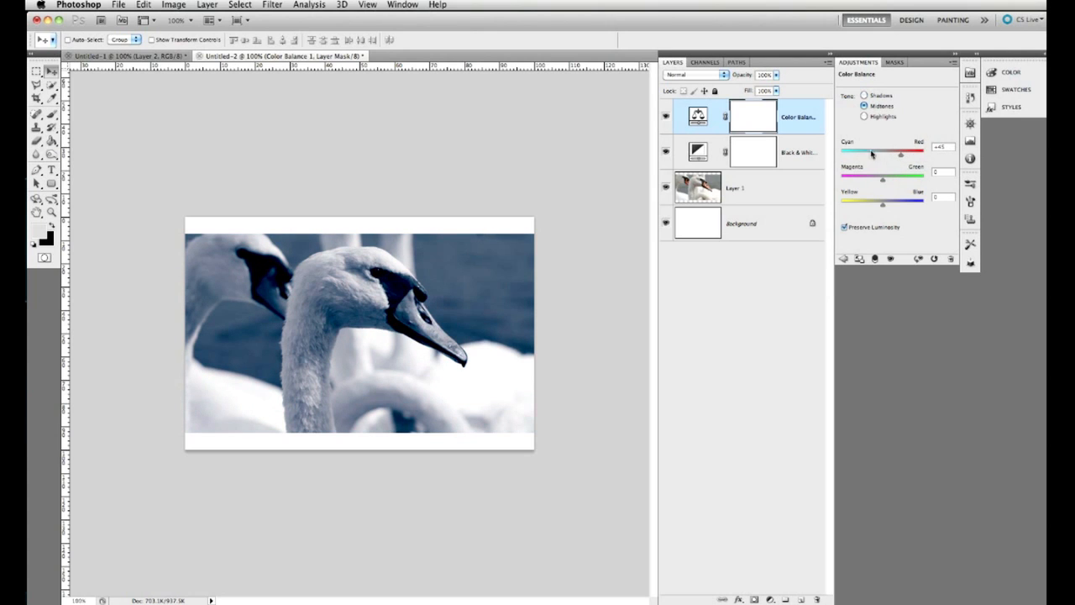
drag(882, 209, 863, 209)
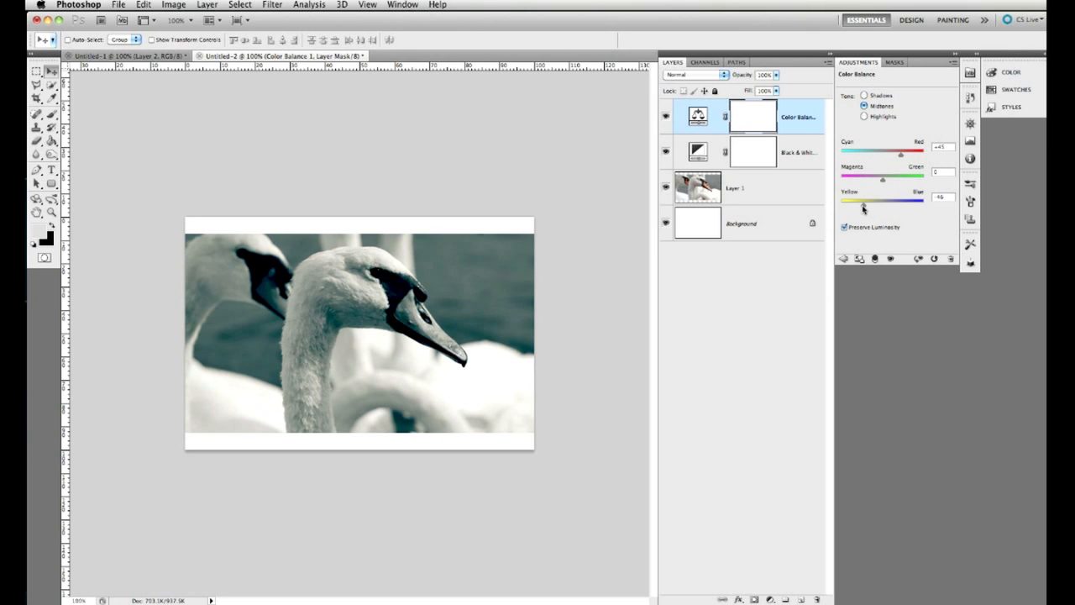
Warm the Color Balance highlights with Cyan-Red at +45 and Yellow-Blue at -45
click(864, 116)
drag(883, 159, 900, 158)
drag(882, 204, 863, 207)
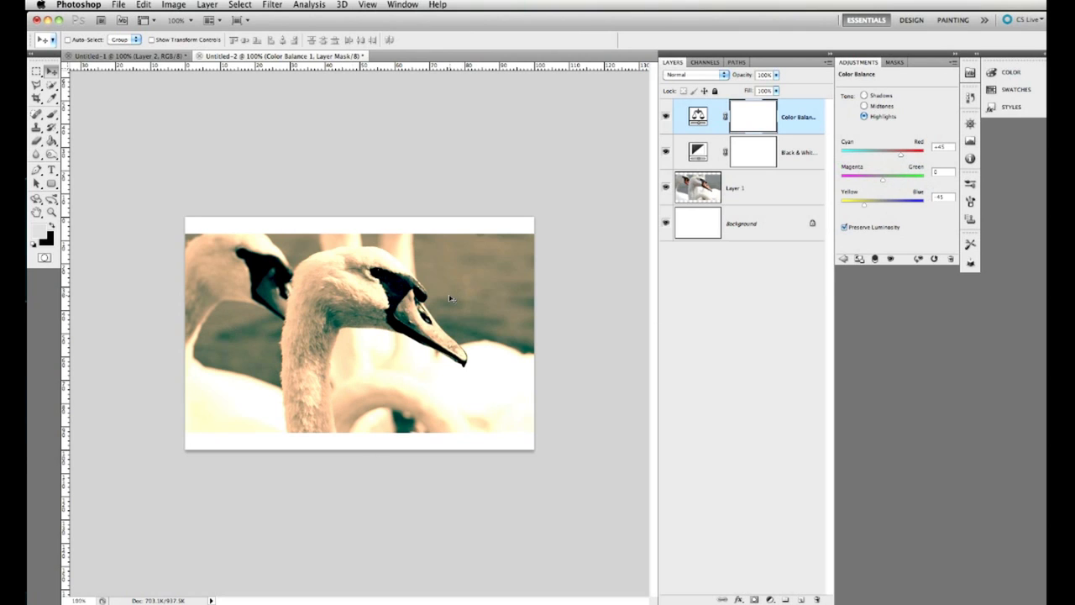
Create a new layer above the Color Balance adjustment and fill it with the merged swan picture using Apply Image
key(super+shift+n)
key(Return)
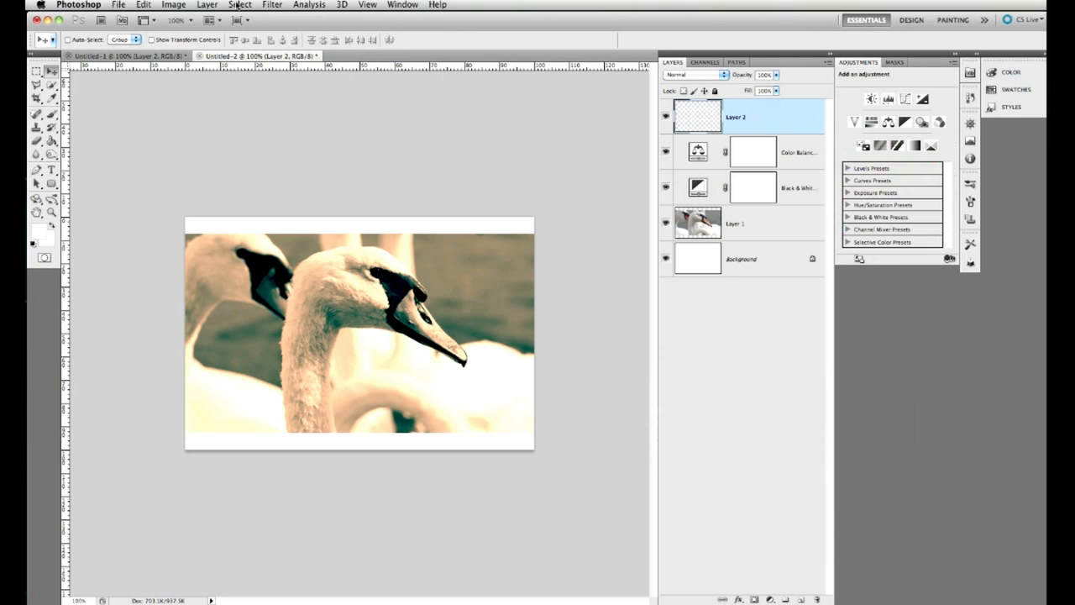
click(172, 5)
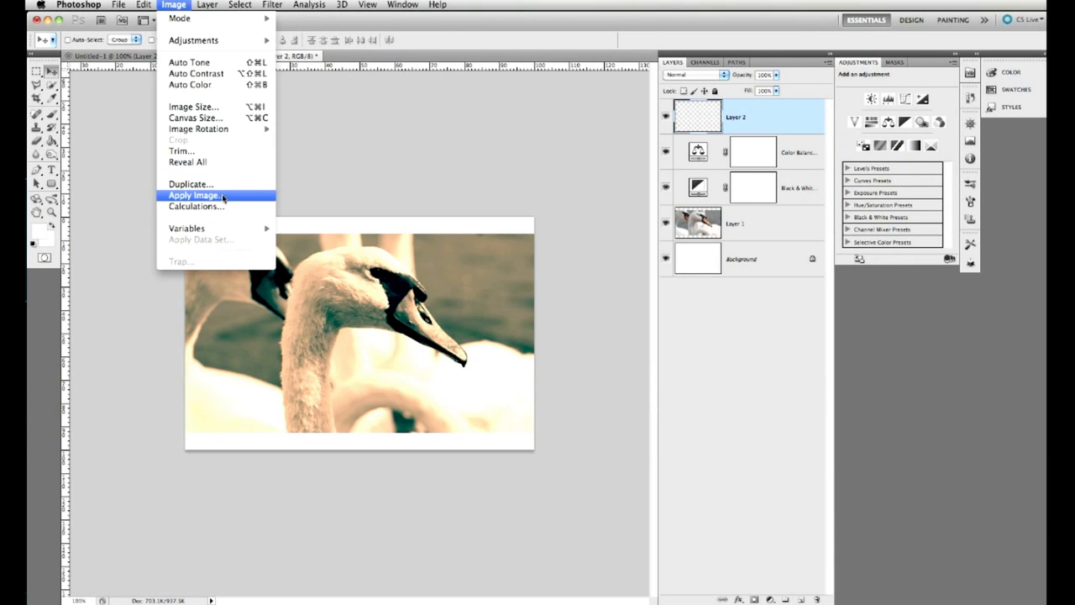
click(225, 197)
click(872, 351)
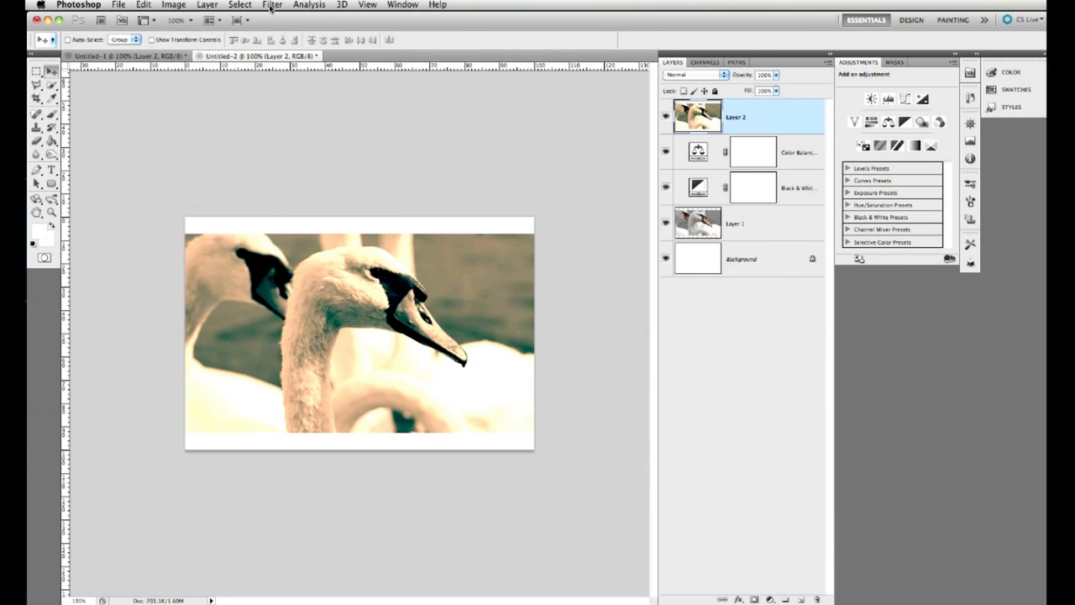